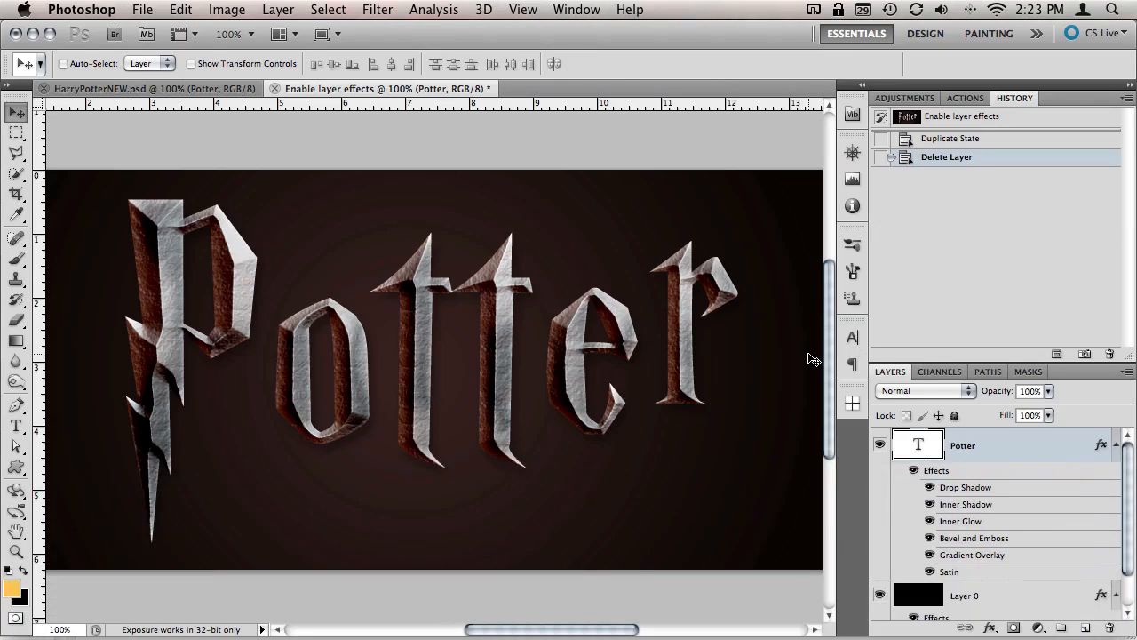
- Clear the layer style from the Potter text layer
key("t")
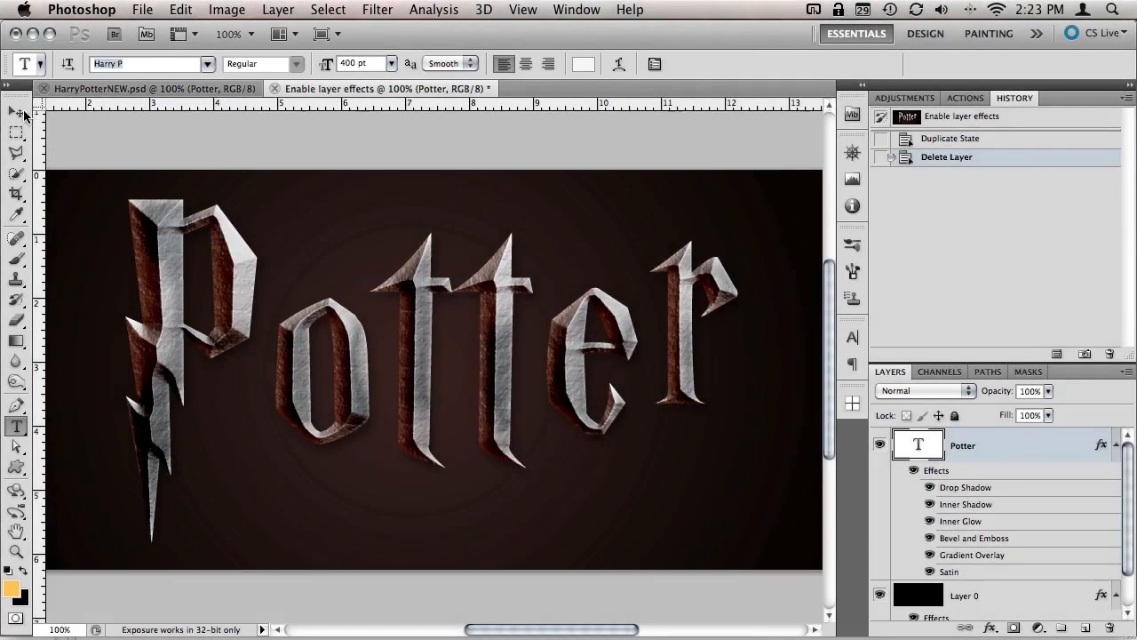
left_click(16, 111)
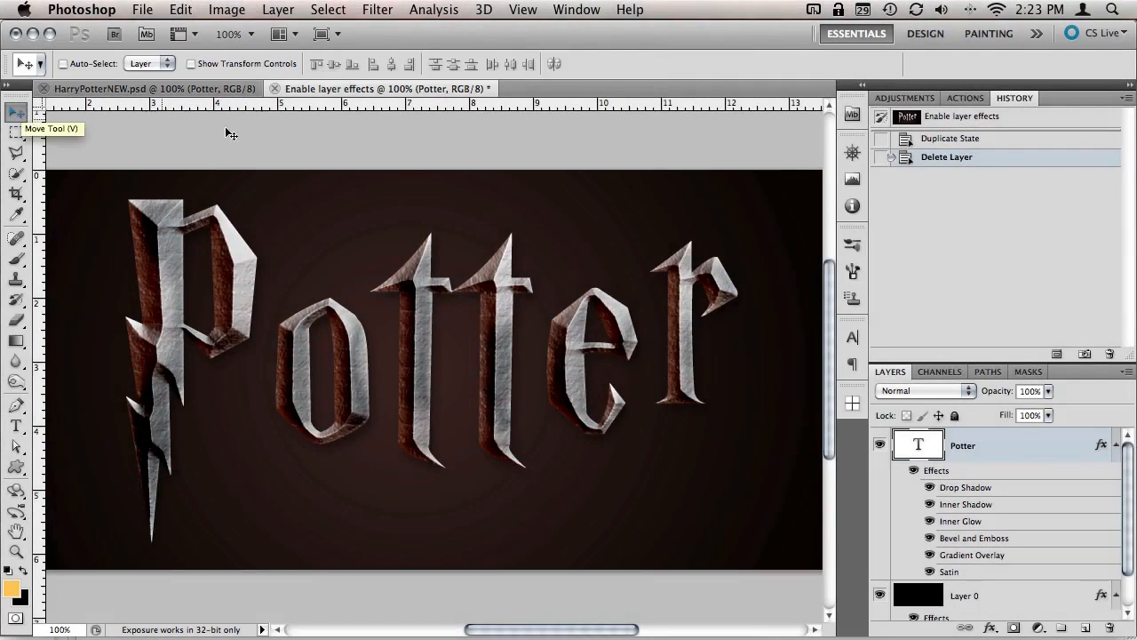
right_click(1030, 454)
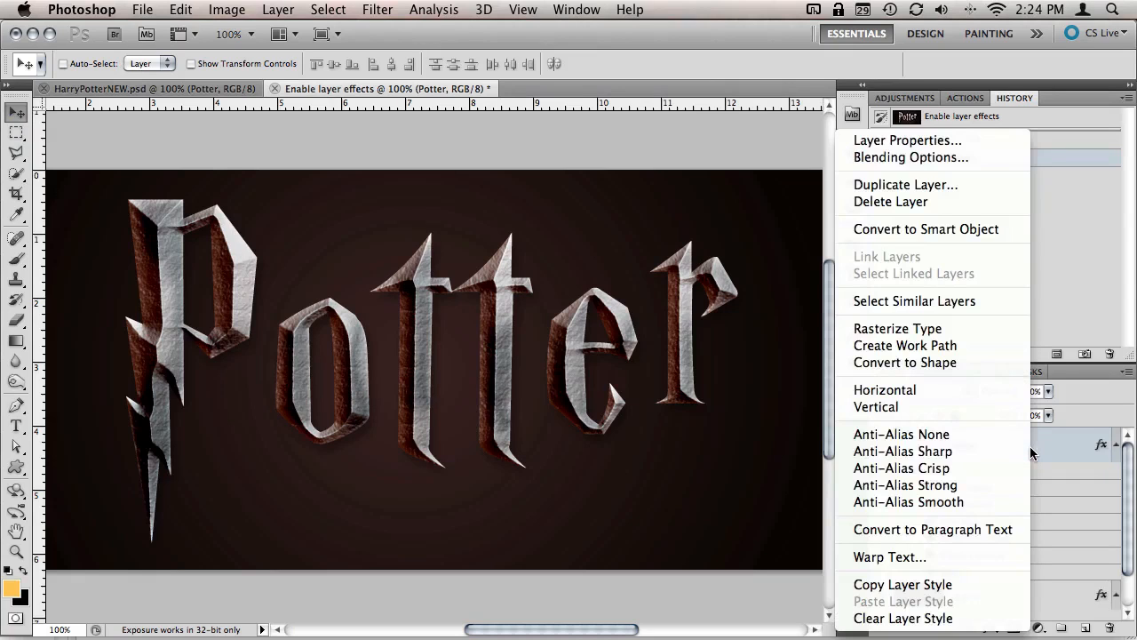
left_click(946, 618)
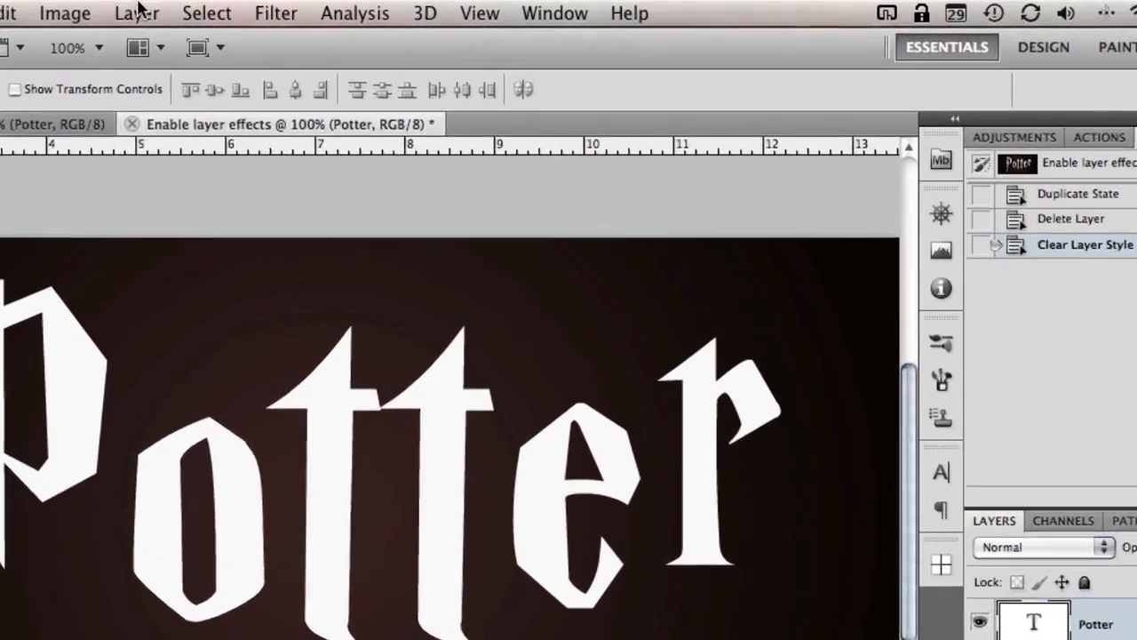
- Add a Gradient Overlay effect to the Potter text layer
left_click(278, 9)
mouse_move(314, 118)
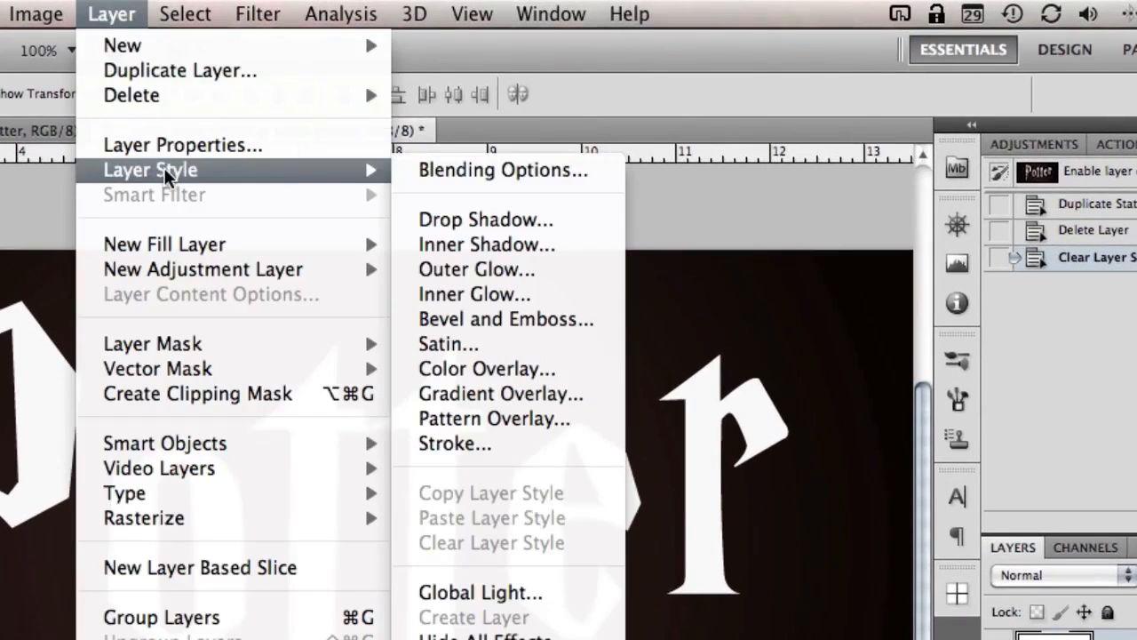
left_click(578, 396)
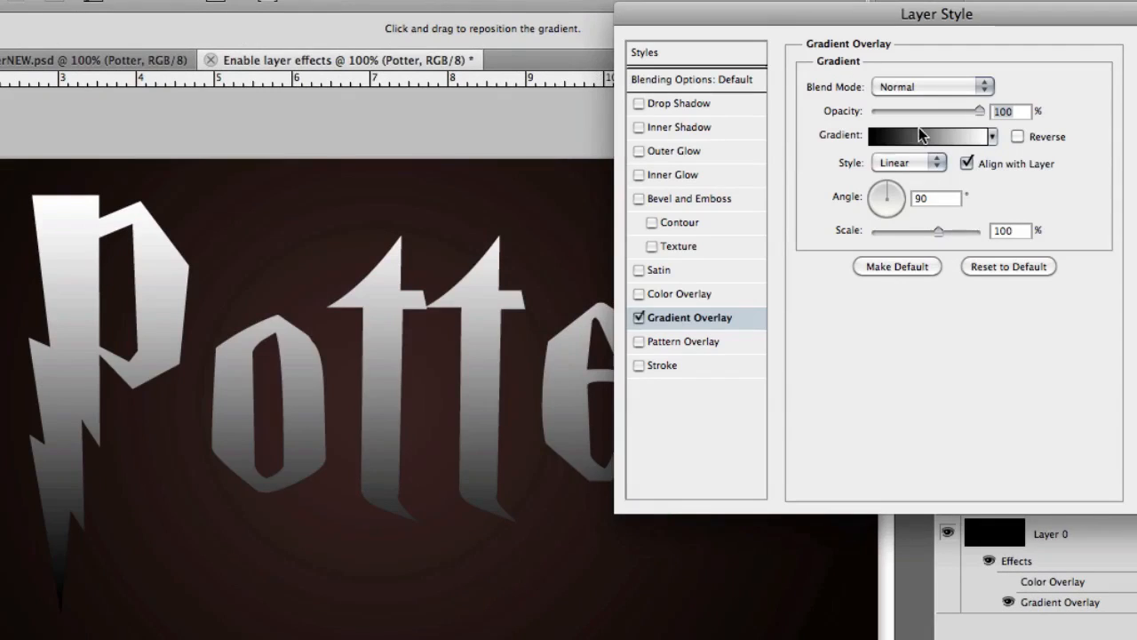
- Set the black starting color stop of the overlay gradient to #9e9e9e
left_click(920, 133)
left_click_drag(560, 58, 958, 3)
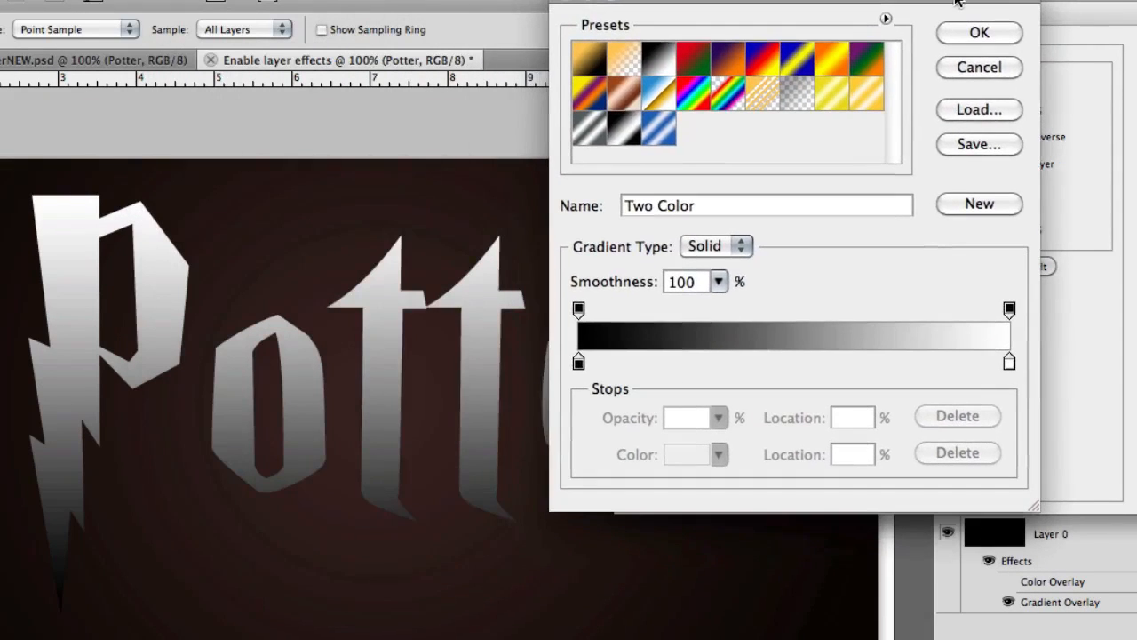
left_click(579, 363)
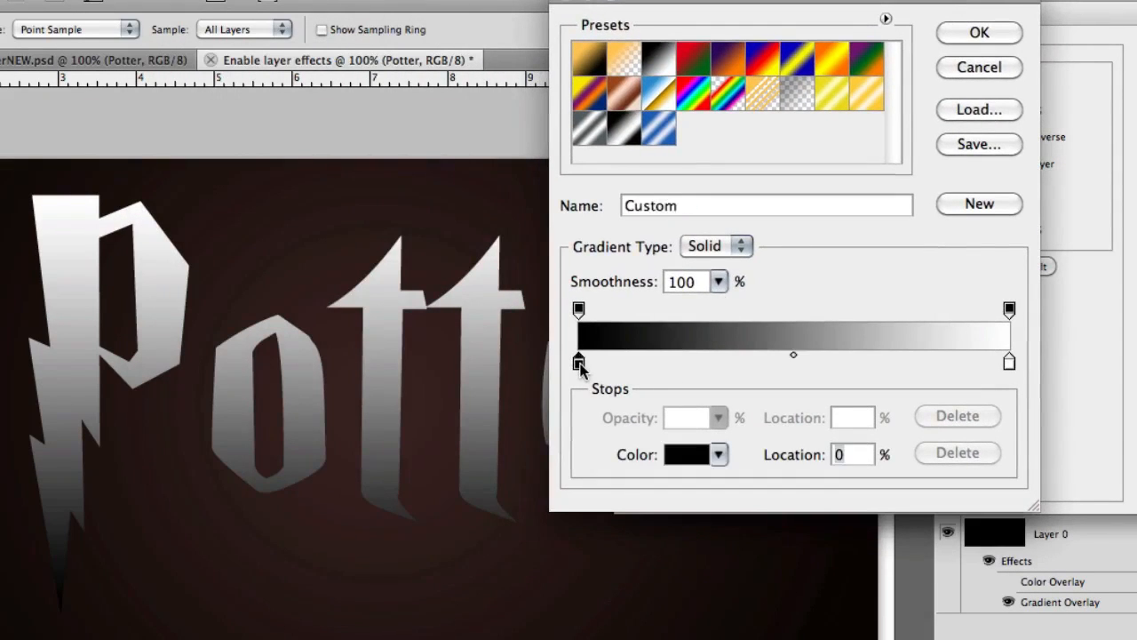
double_click(579, 364)
double_click(1046, 377)
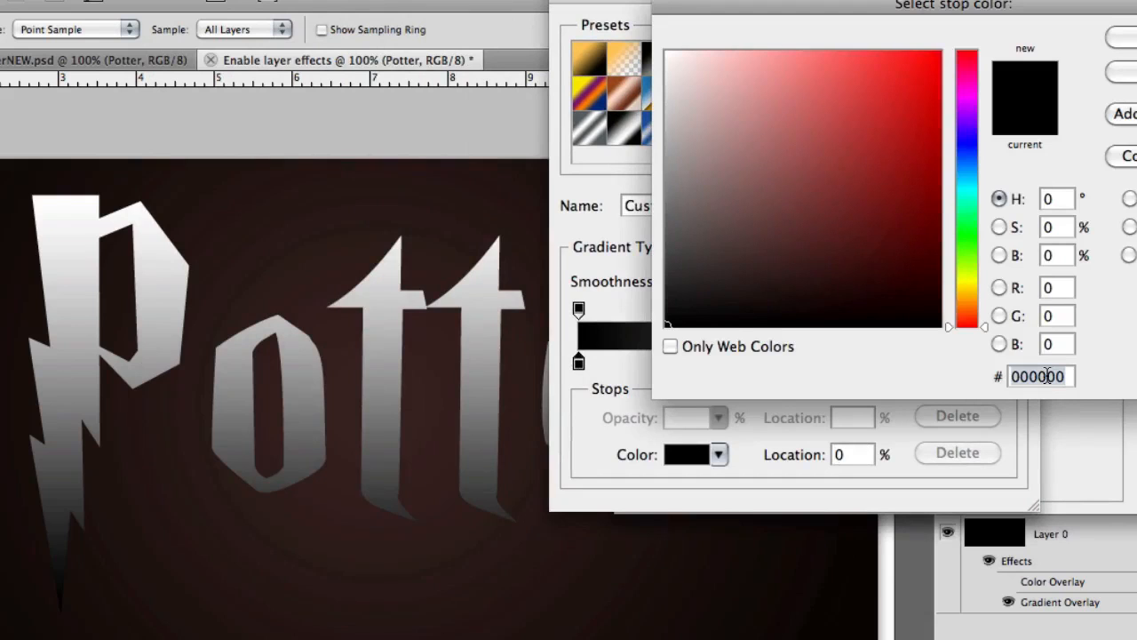
type("9")
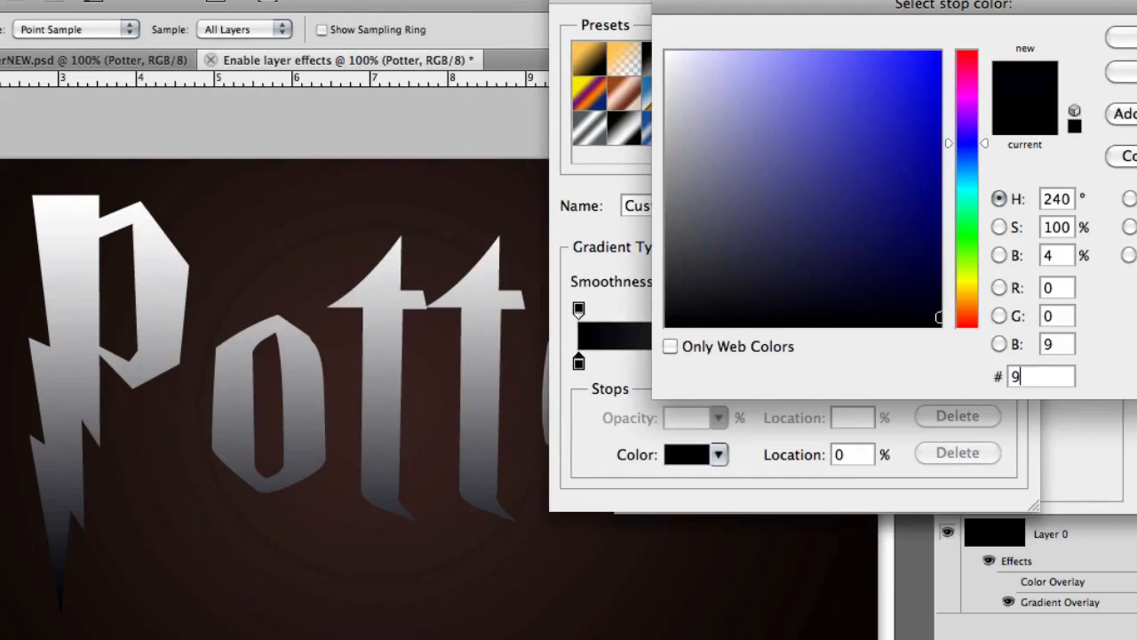
type("e9e9e")
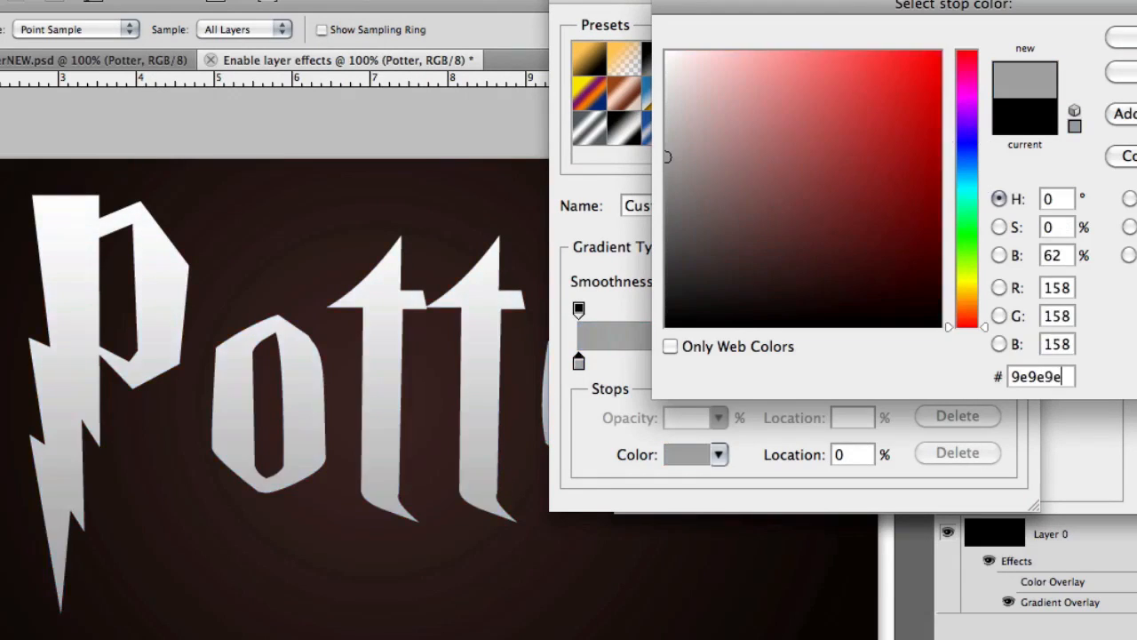
key("Return")
- Set the white end color stop of the overlay gradient to #e6e6e9 and accept the gradient
double_click(1010, 363)
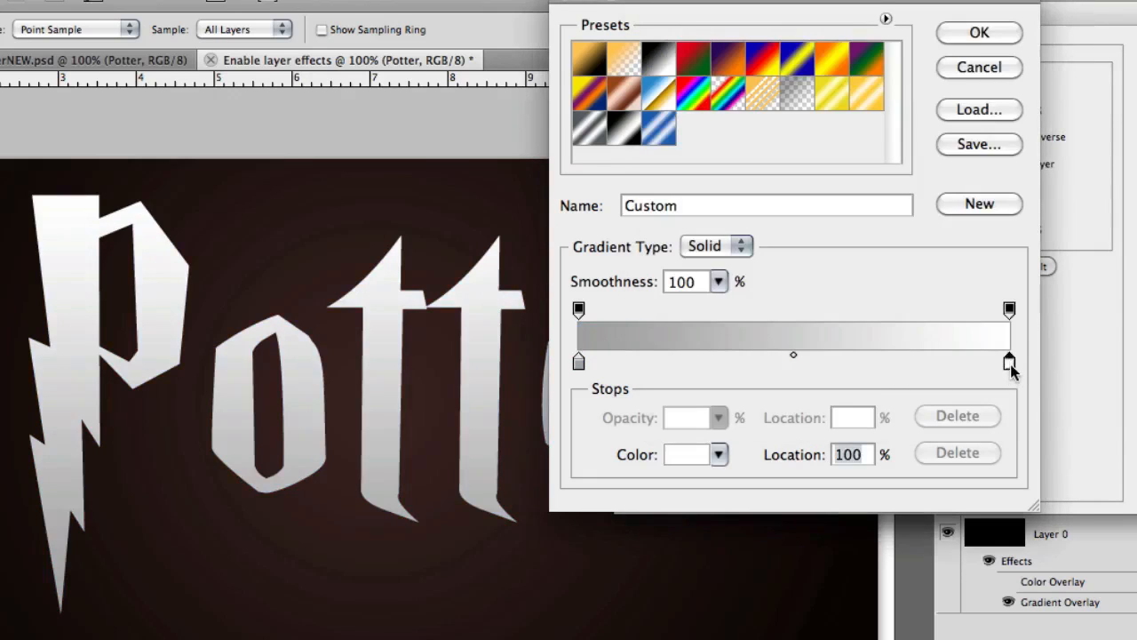
double_click(1047, 377)
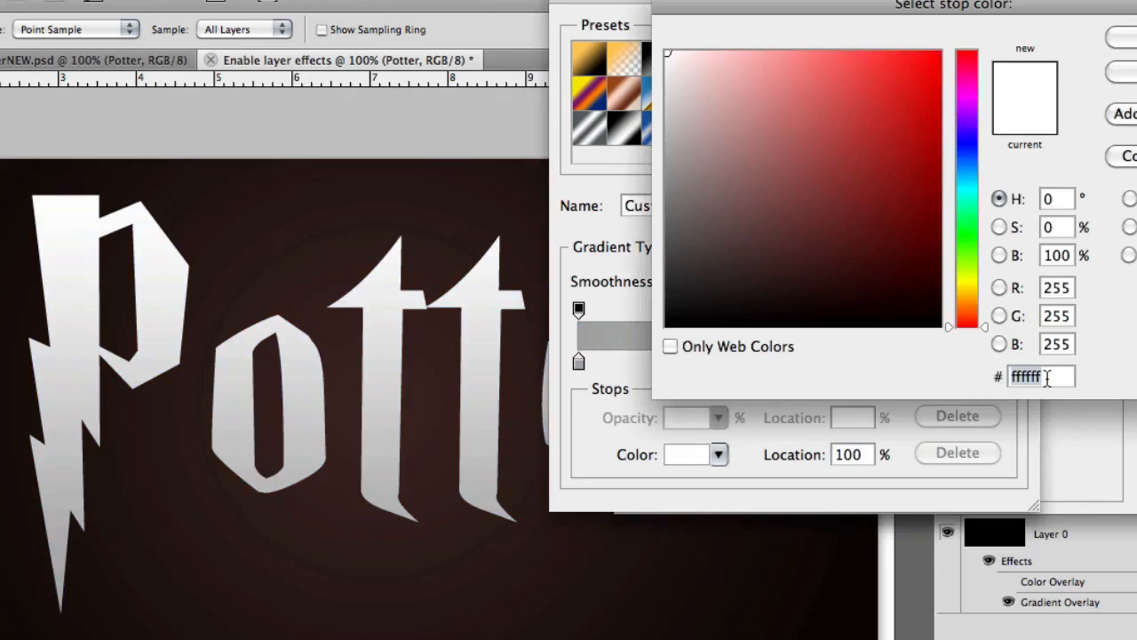
type("e6e6e9")
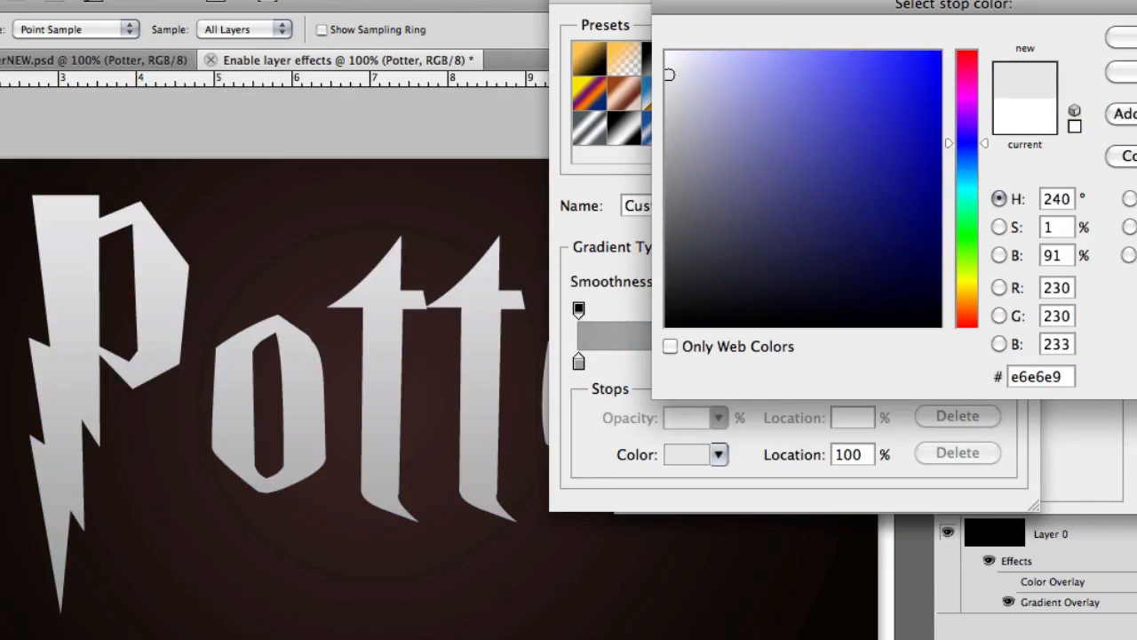
key("Return")
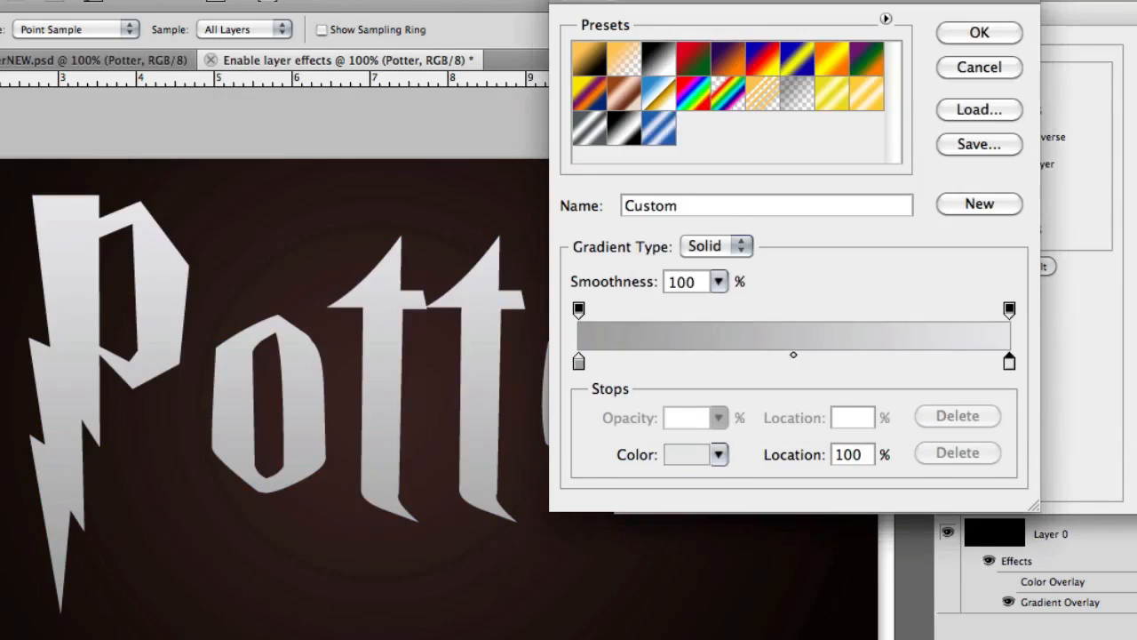
key("Return")
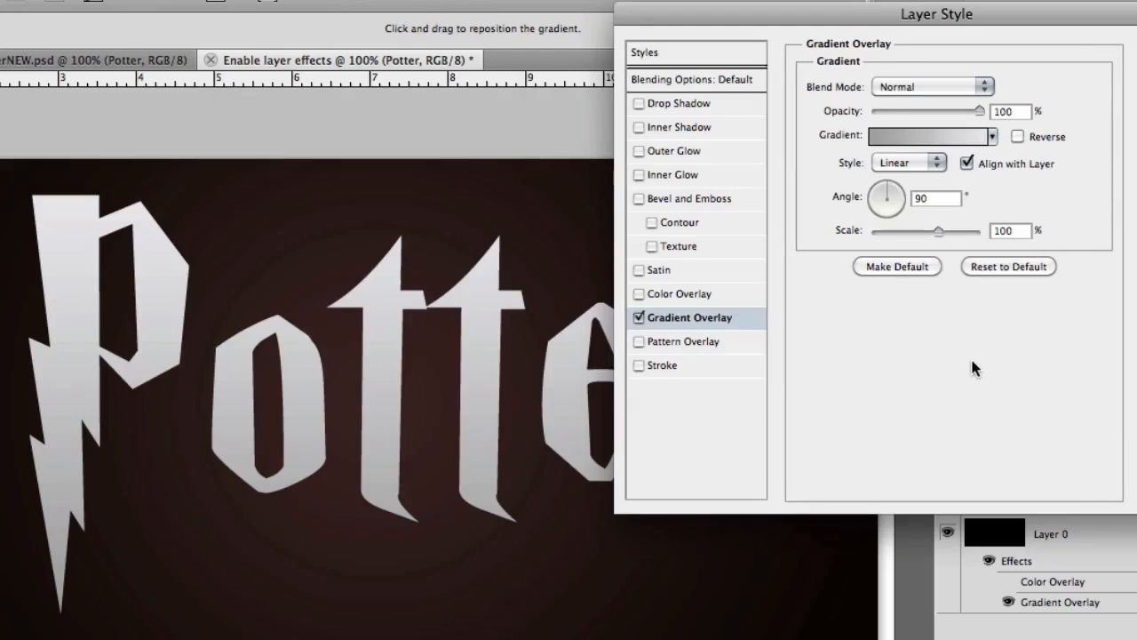
- Add a Bevel and Emboss effect as Inner Bevel with the Chisel Hard technique, 200% depth and 30 px size
left_click(655, 200)
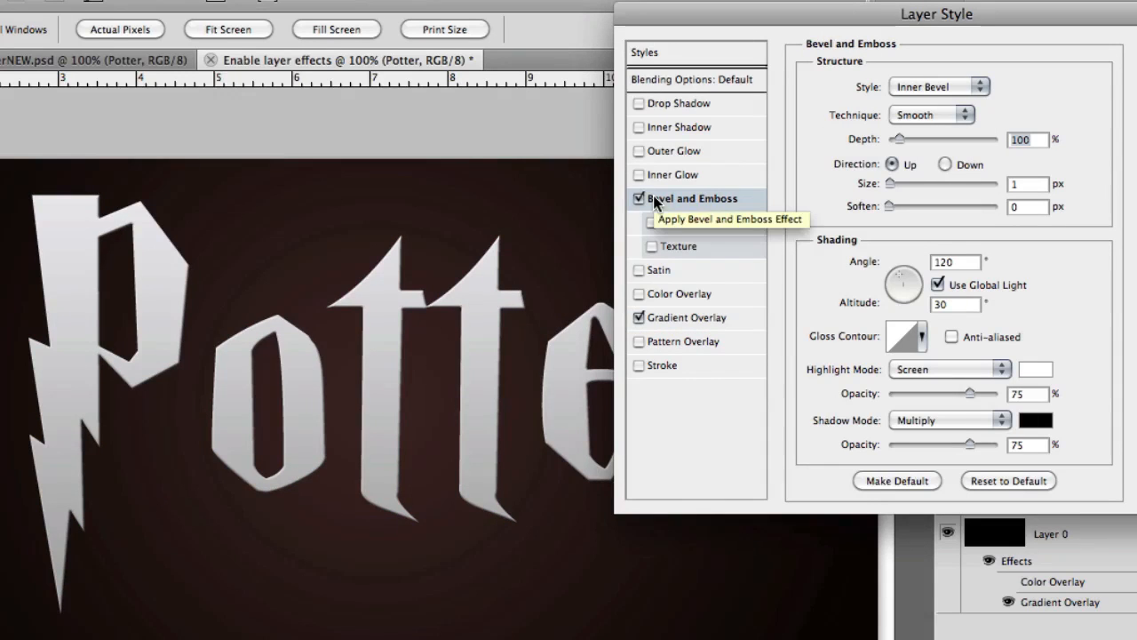
left_click(937, 86)
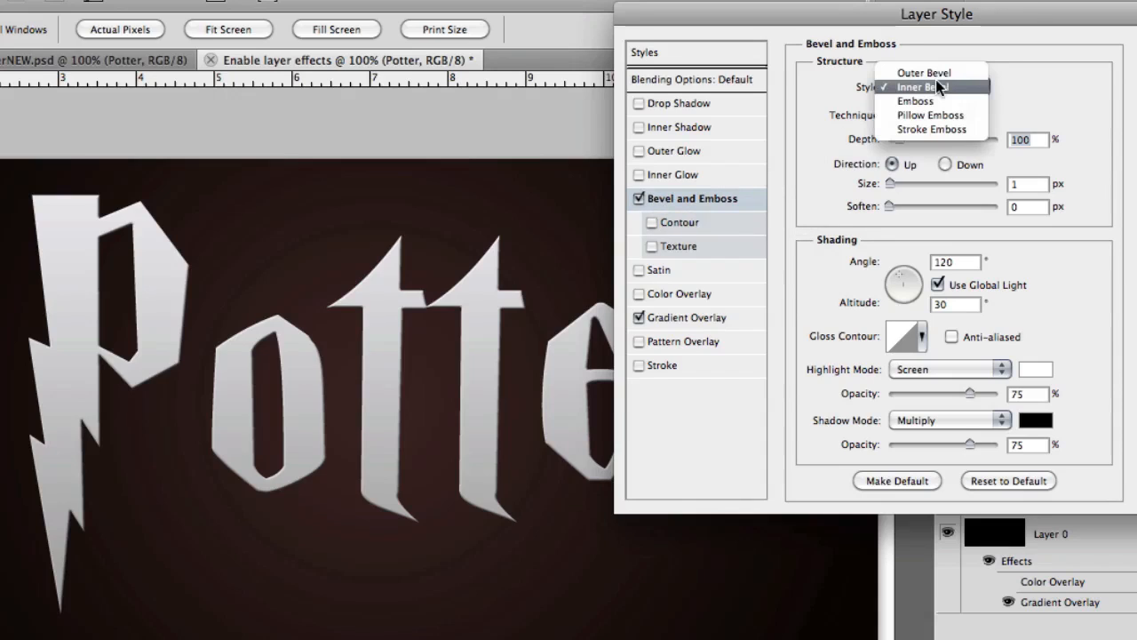
left_click(926, 87)
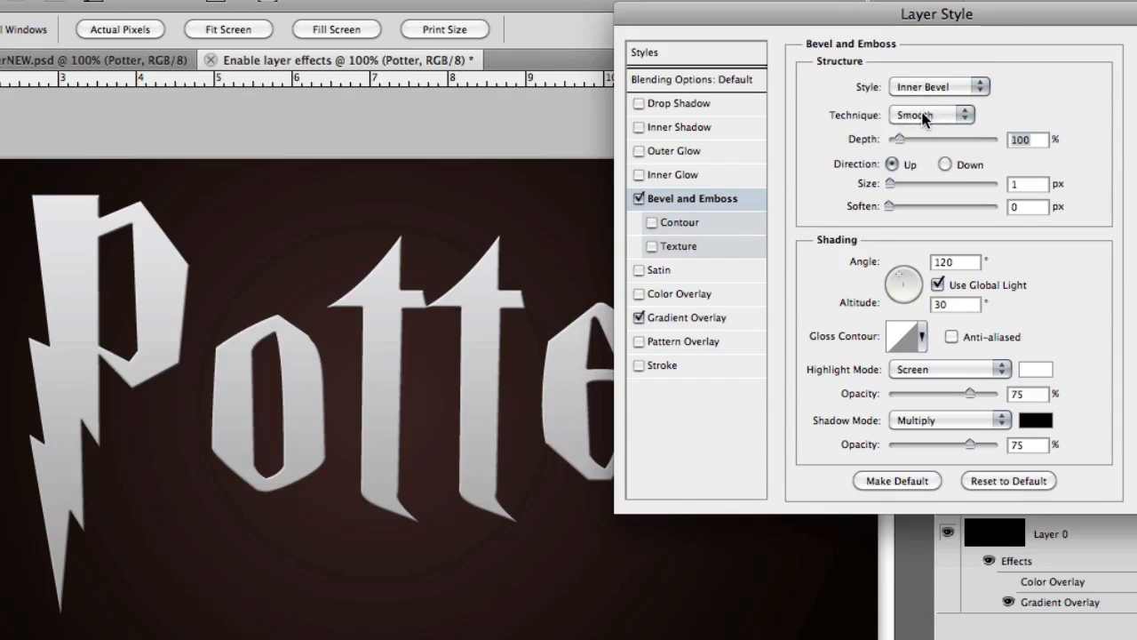
left_click(924, 116)
left_click(960, 128)
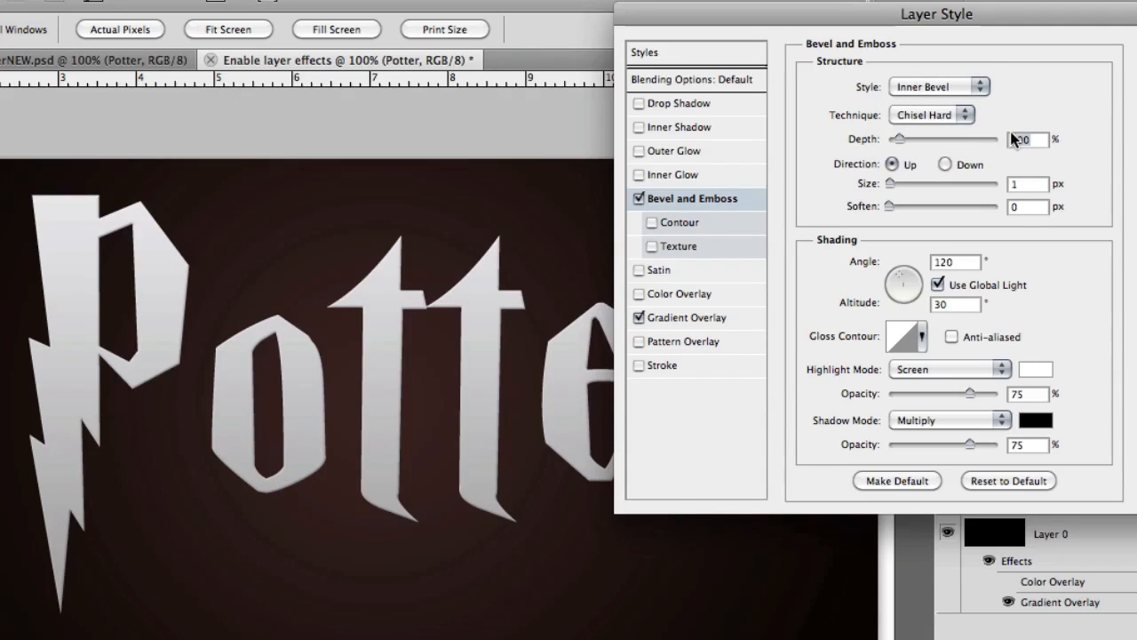
type("200")
left_click_drag(1025, 182, 990, 179)
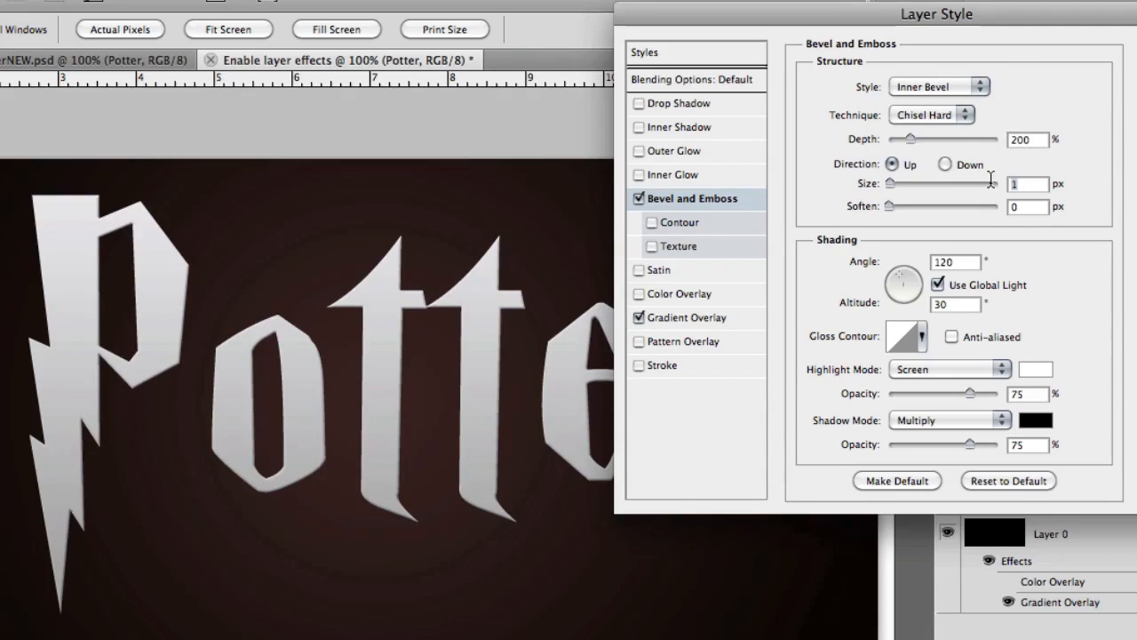
type("30")
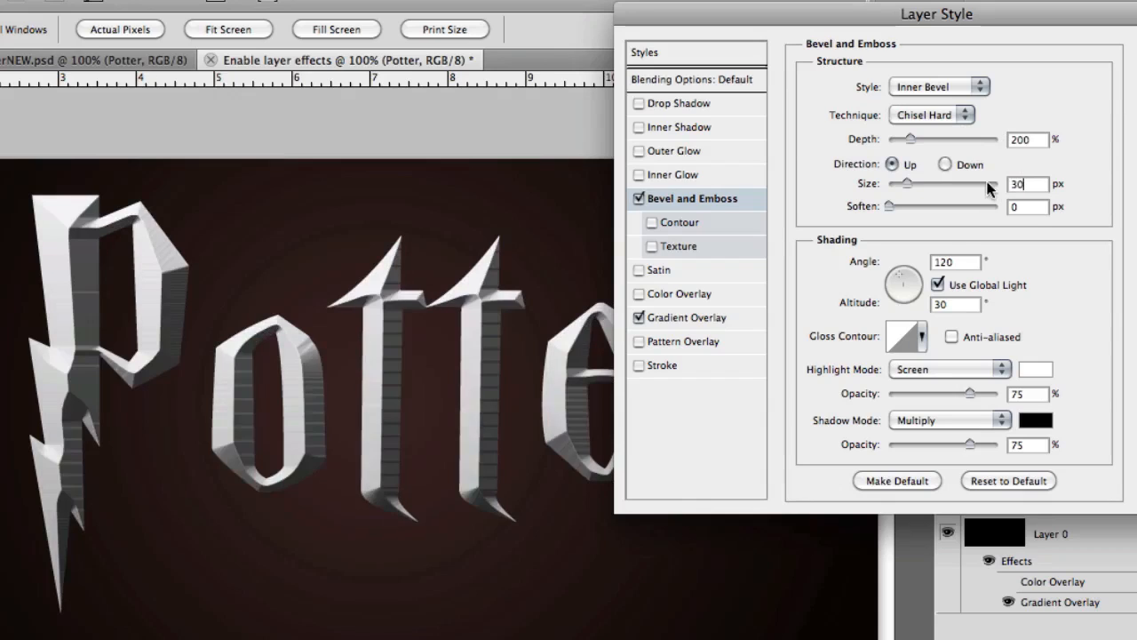
- Turn off global light for the bevel and set its shading angle to 40° and altitude to 58°
left_click(938, 286)
double_click(960, 263)
type("40")
key("Tab")
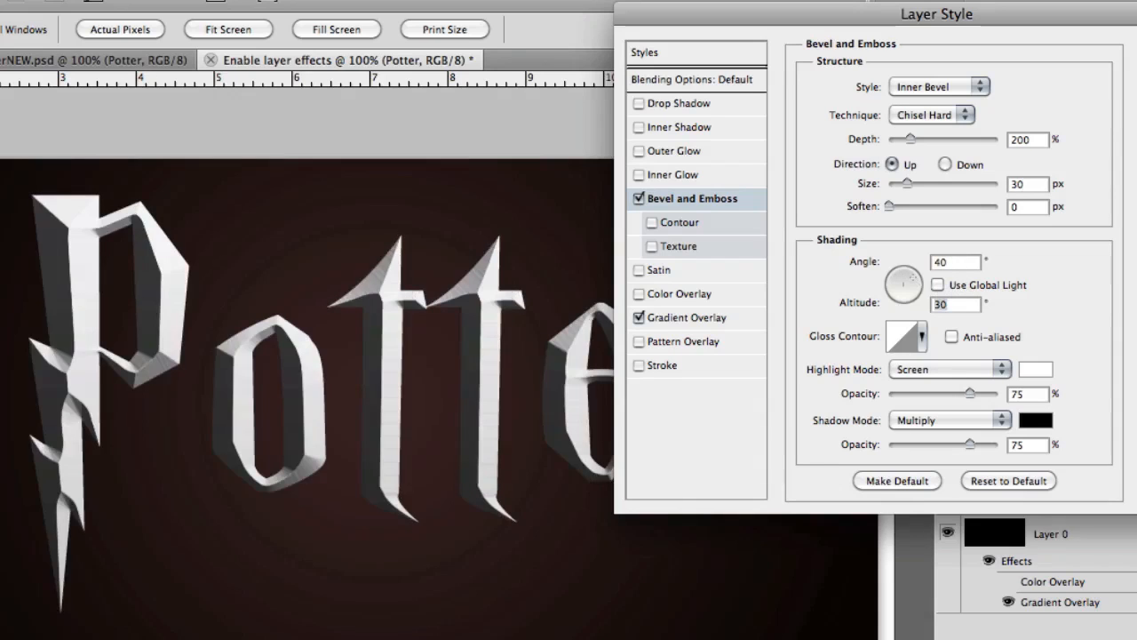
type("58")
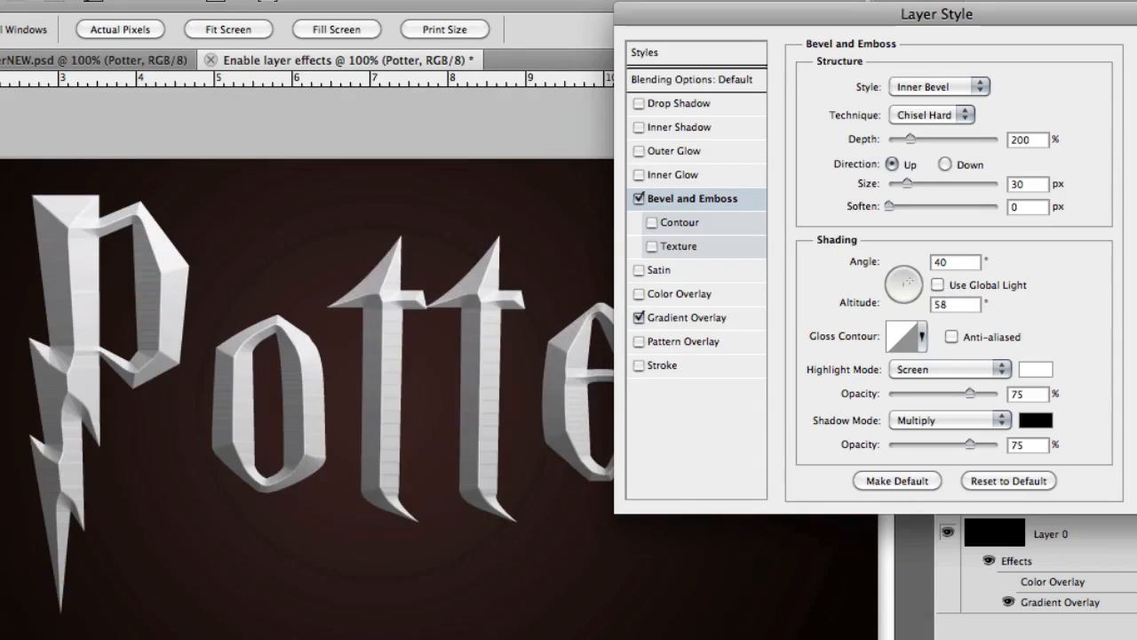
- Set the bevel's highlight mode to Overlay with the highlight color #e4d0c7
left_click(954, 365)
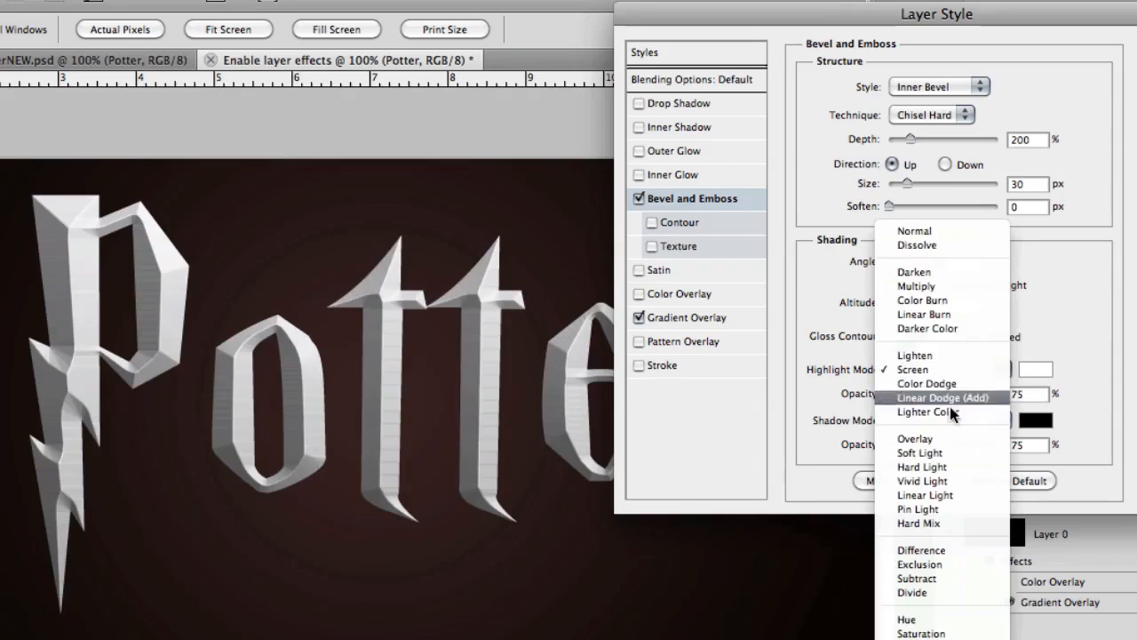
left_click(924, 438)
left_click(1035, 369)
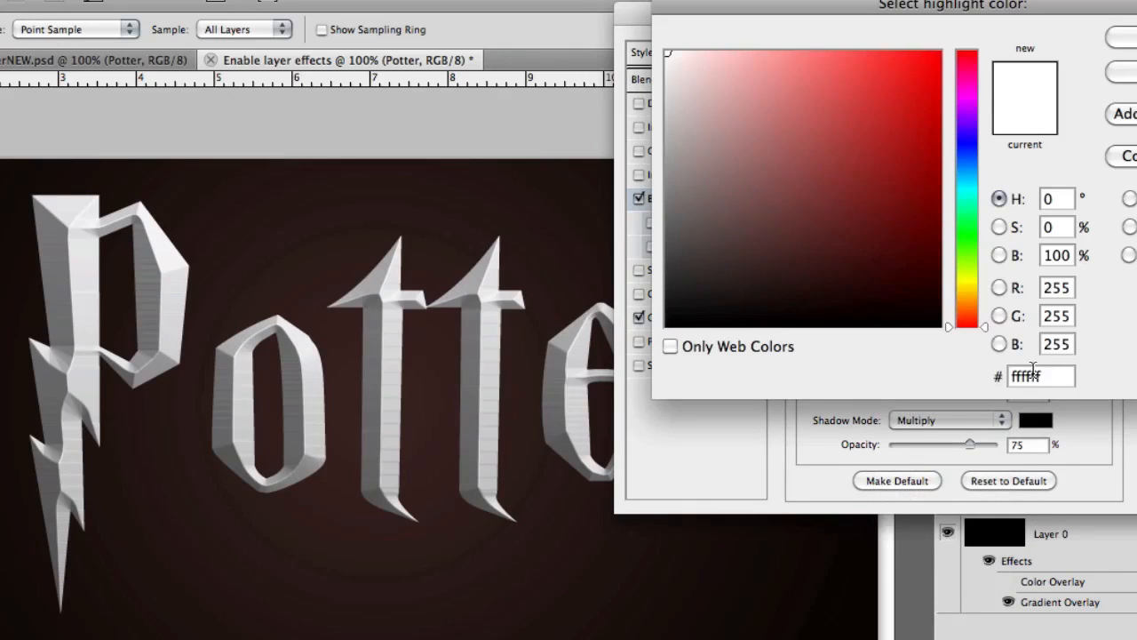
double_click(1052, 379)
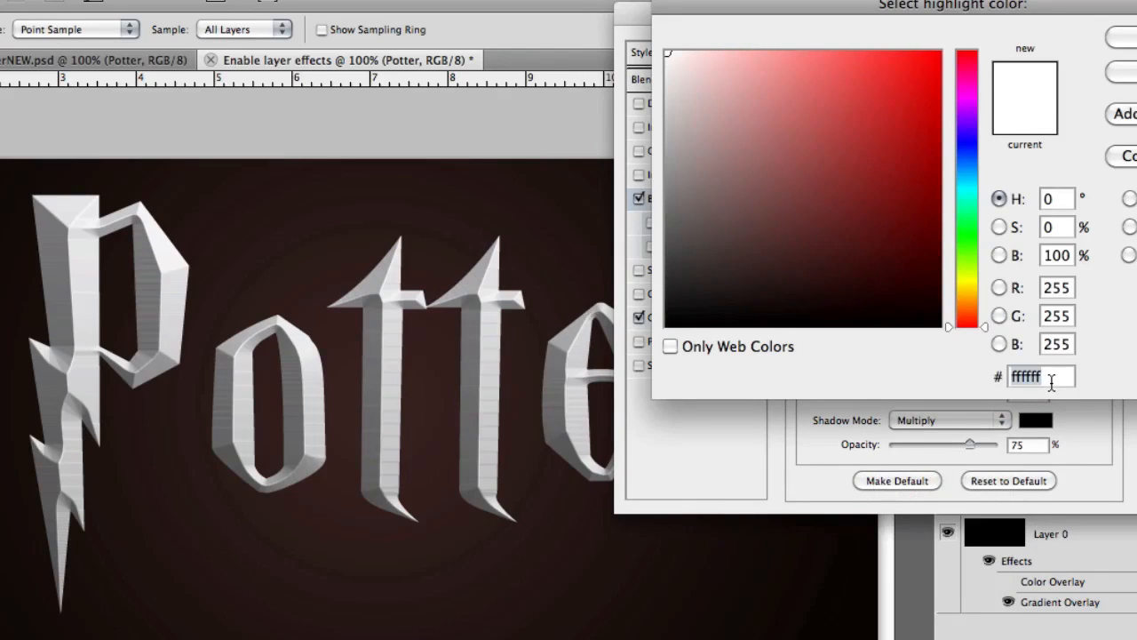
type("e4d0c7")
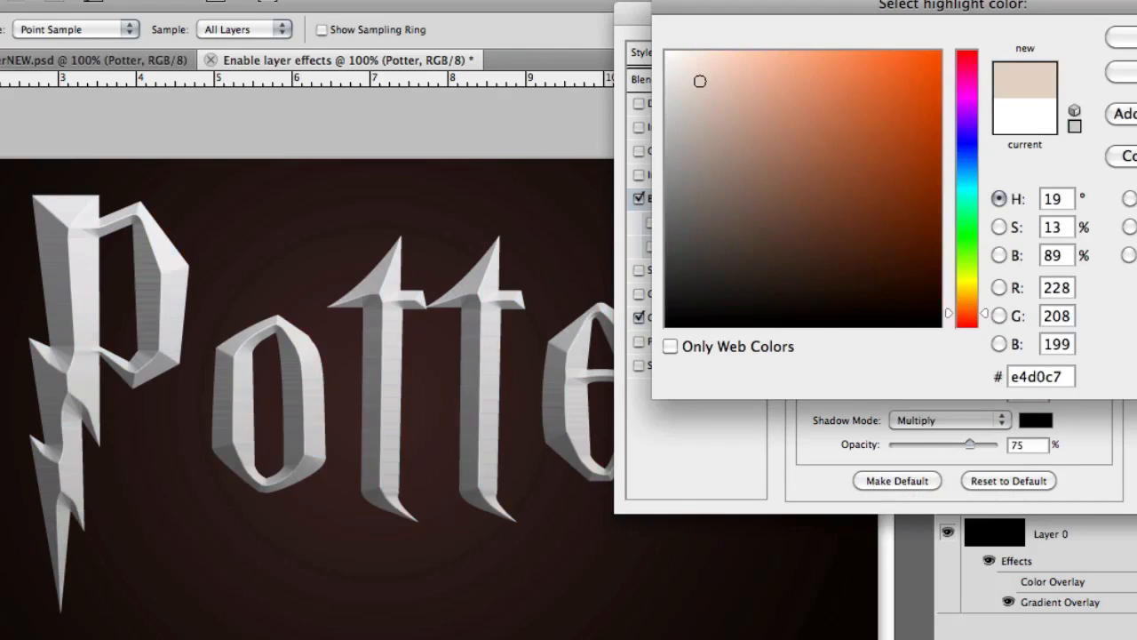
key("Return")
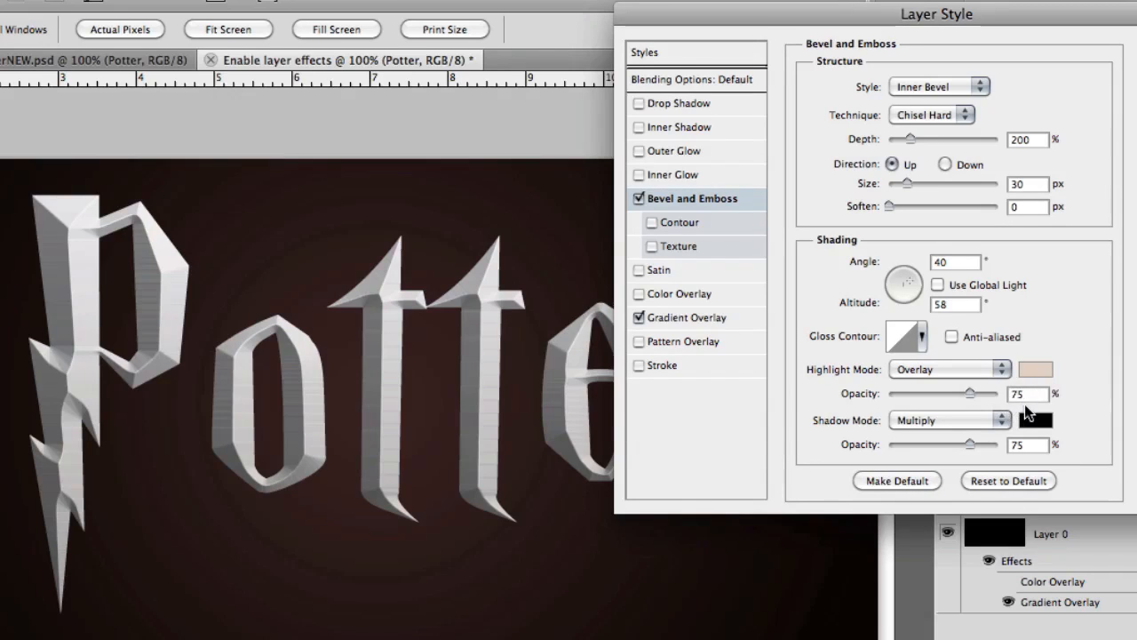
- Set the bevel's shadow mode to Linear Burn with the shadow color #522213
left_click(989, 418)
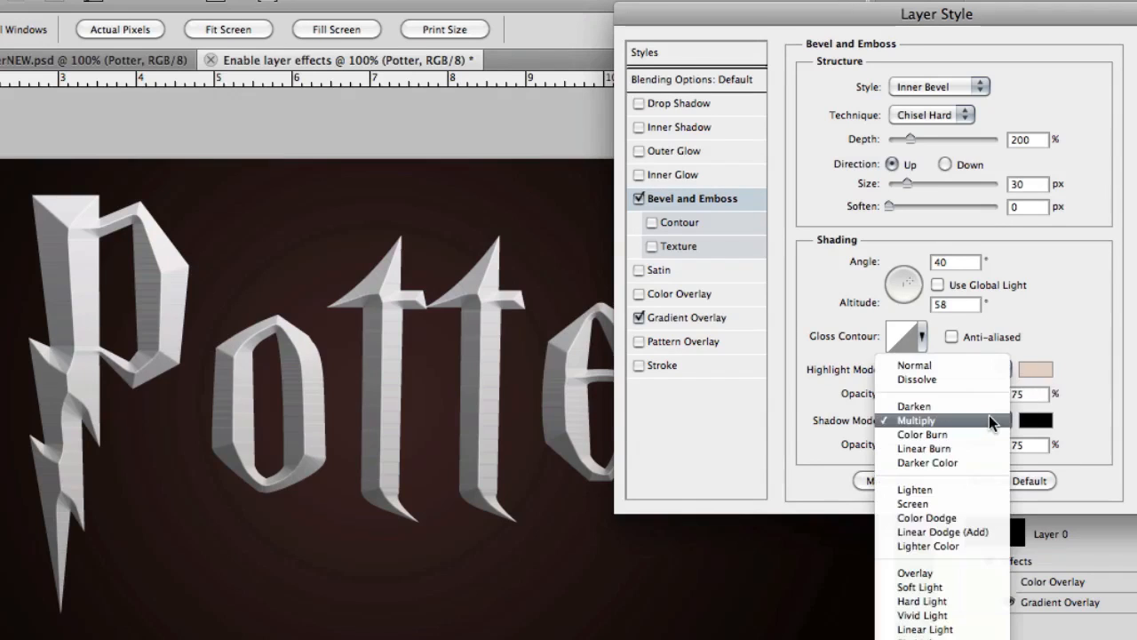
left_click(984, 447)
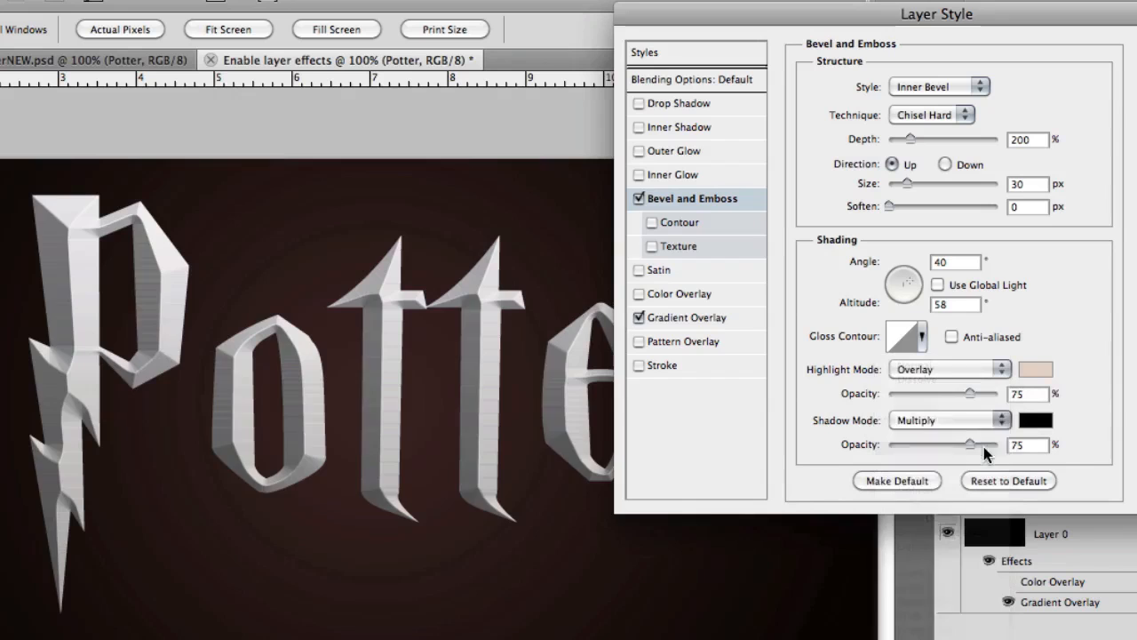
left_click(1035, 423)
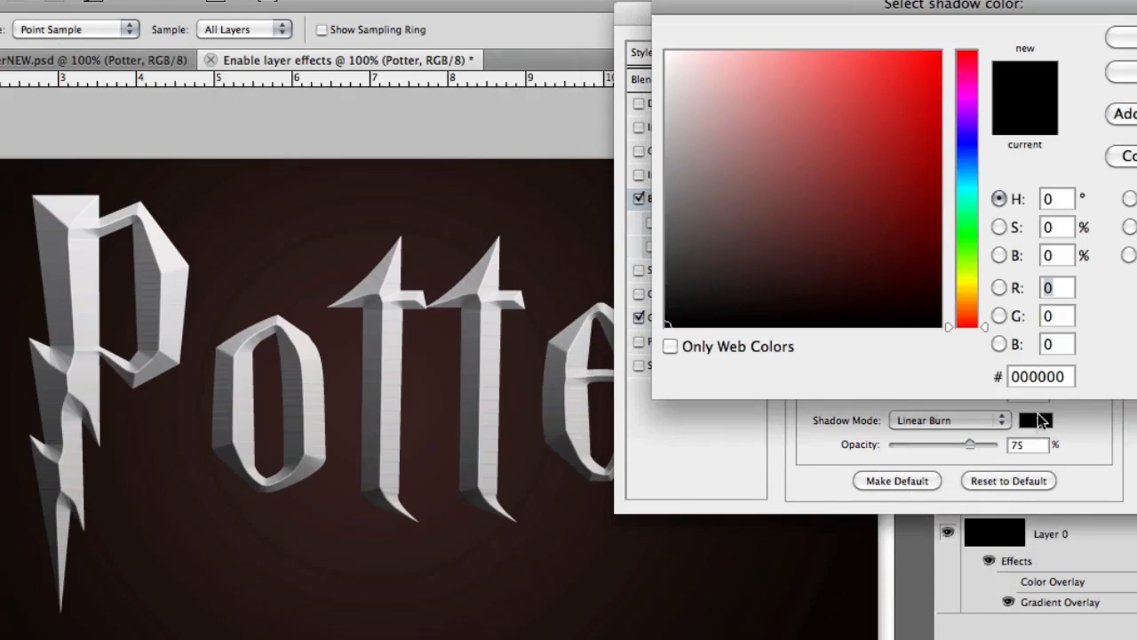
double_click(1069, 376)
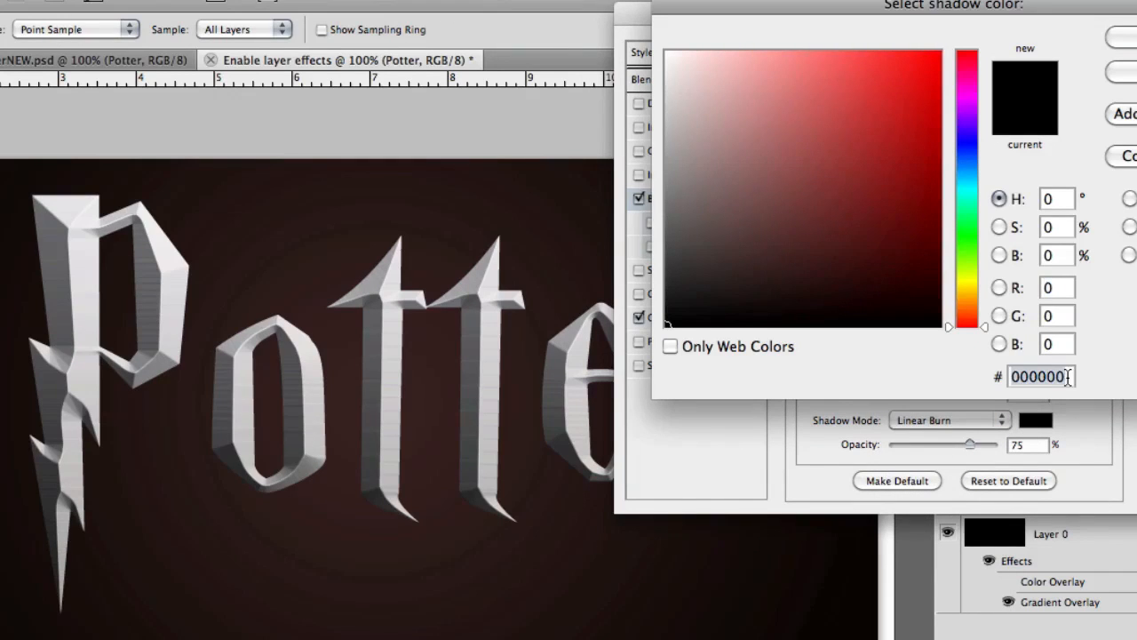
type("52221")
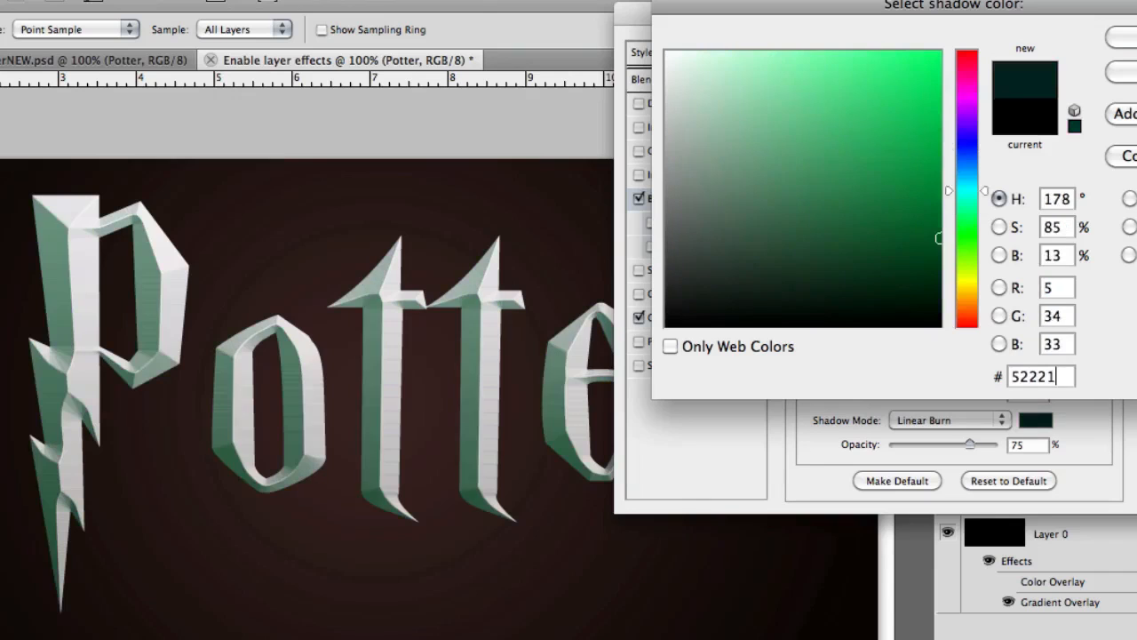
type("3")
key("Return")
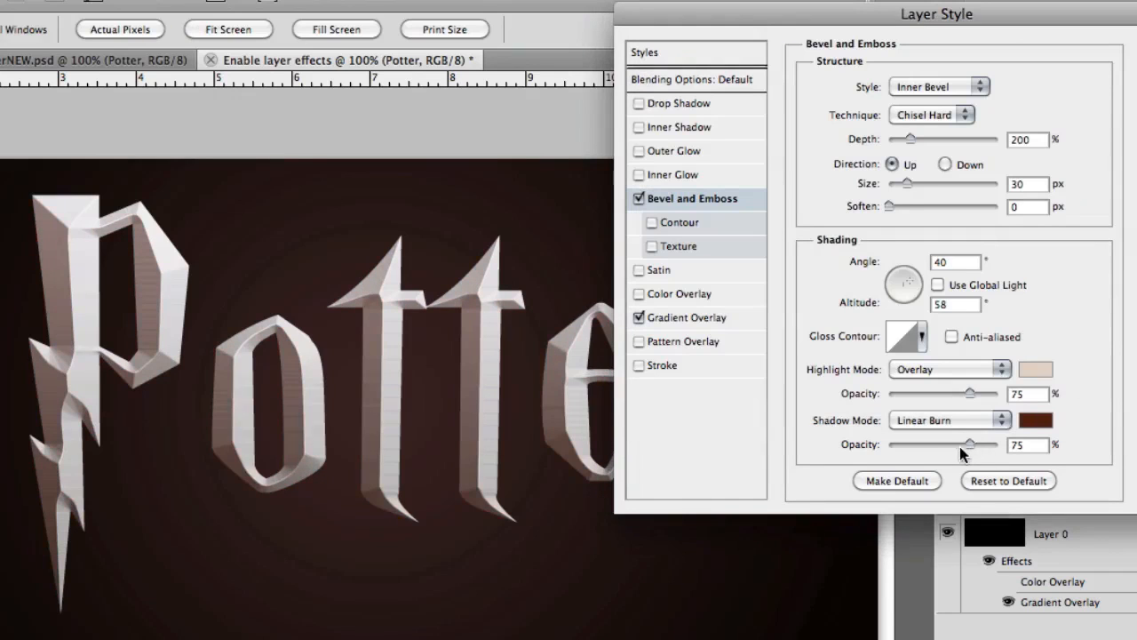
- Set the bevel's shadow opacity to 100% and enable the bevel's contour with a 58% range
left_click_drag(969, 443, 1004, 444)
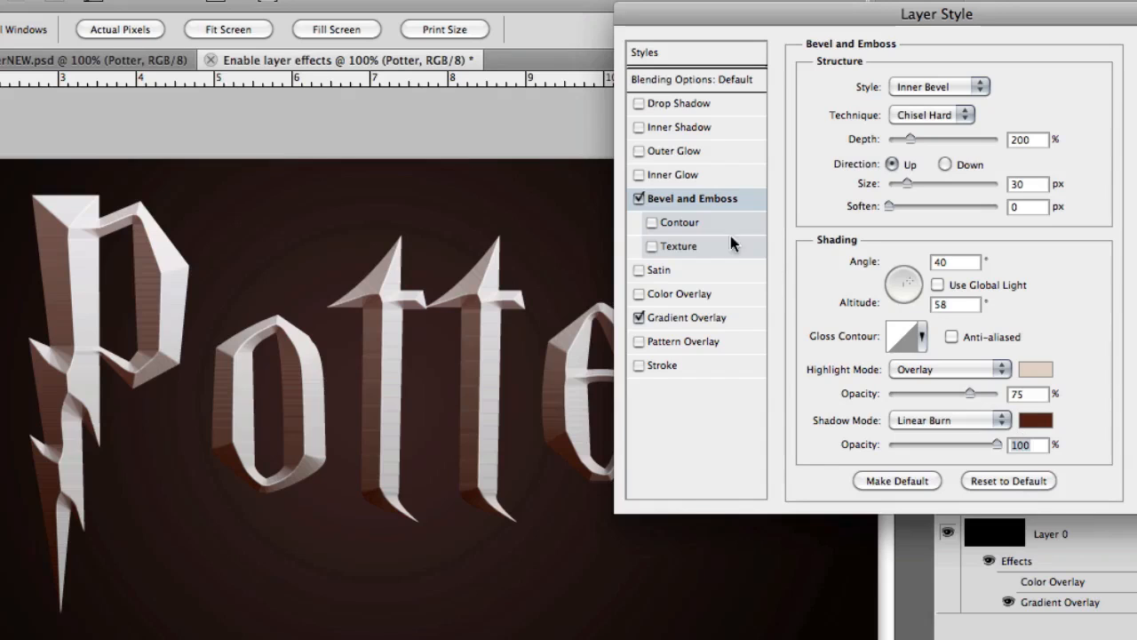
left_click(653, 223)
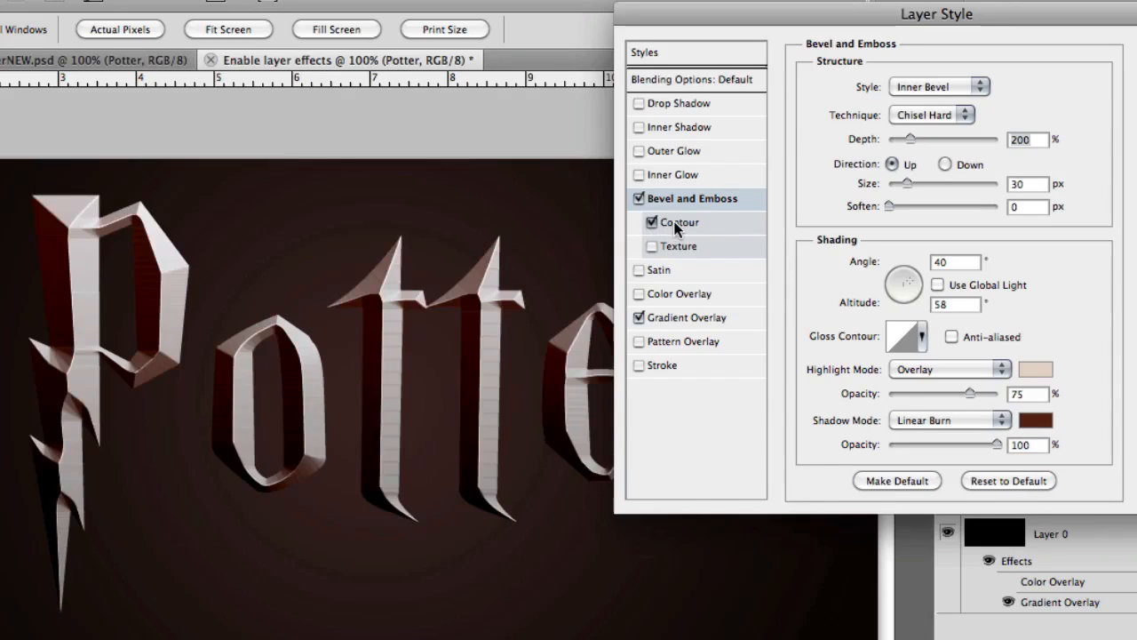
left_click(678, 224)
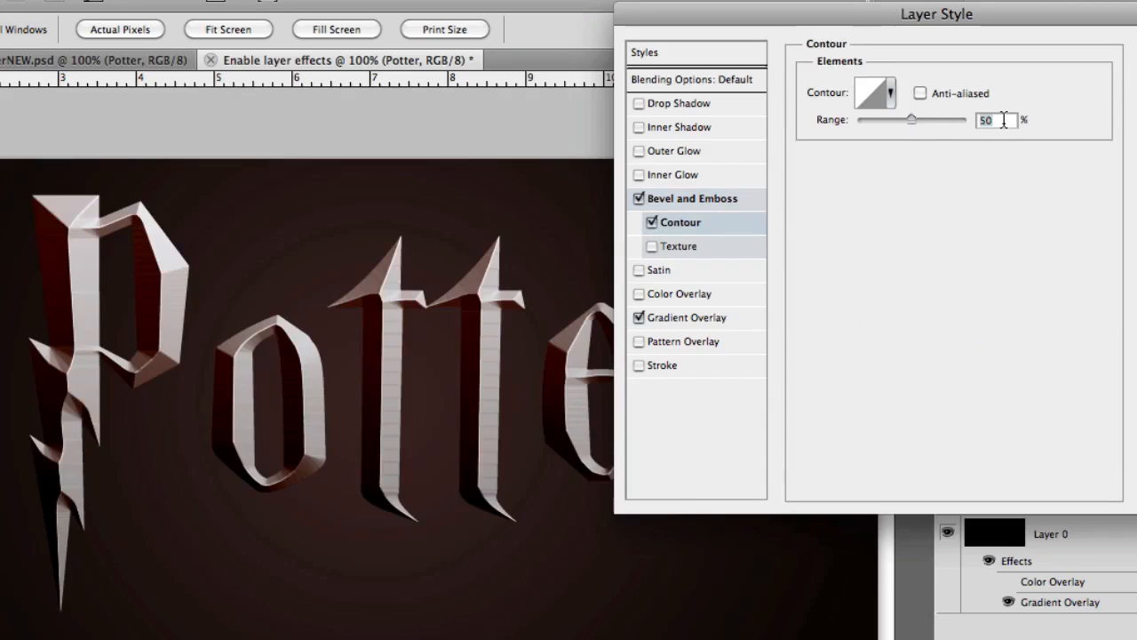
type("58")
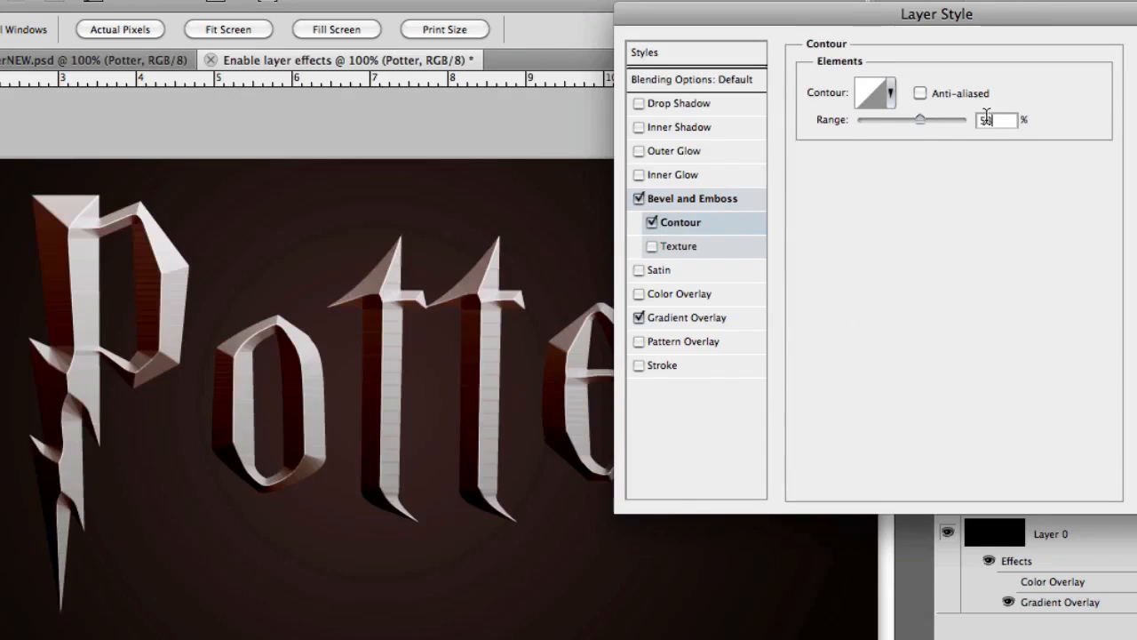
- Add a texture to the bevel using the Rusted Metal pattern at +30% depth
left_click(691, 249)
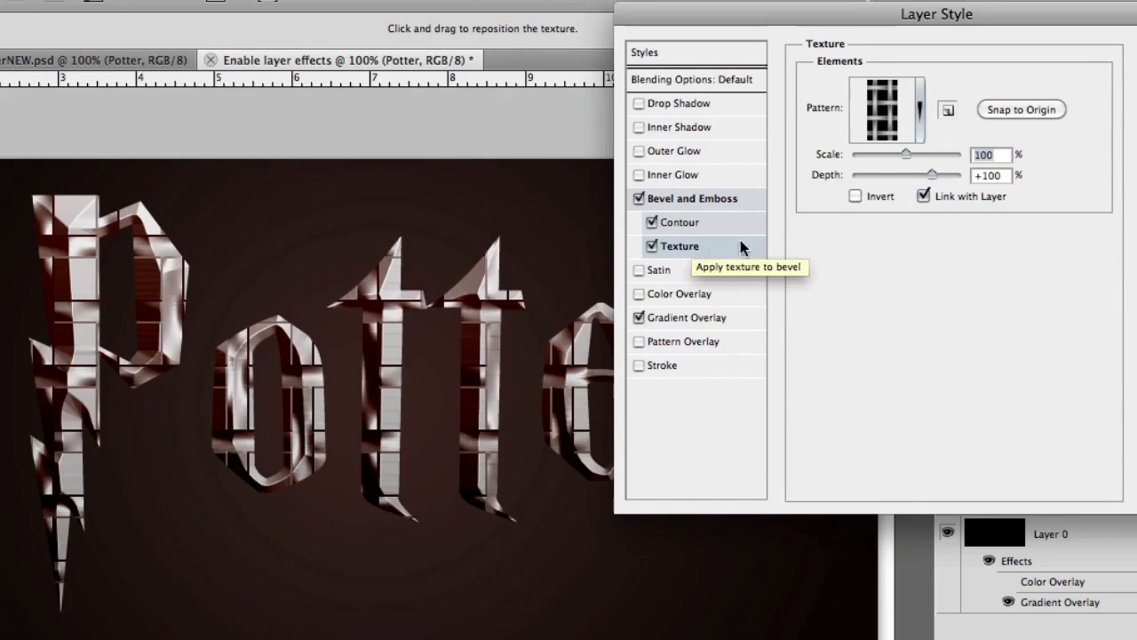
left_click(913, 140)
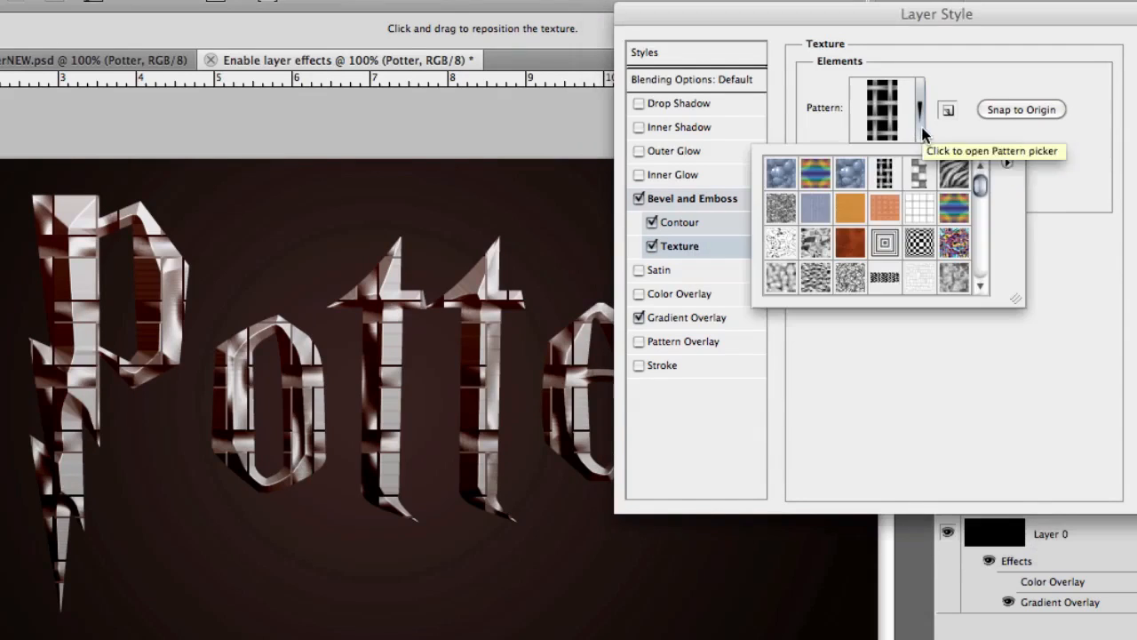
left_click(851, 244)
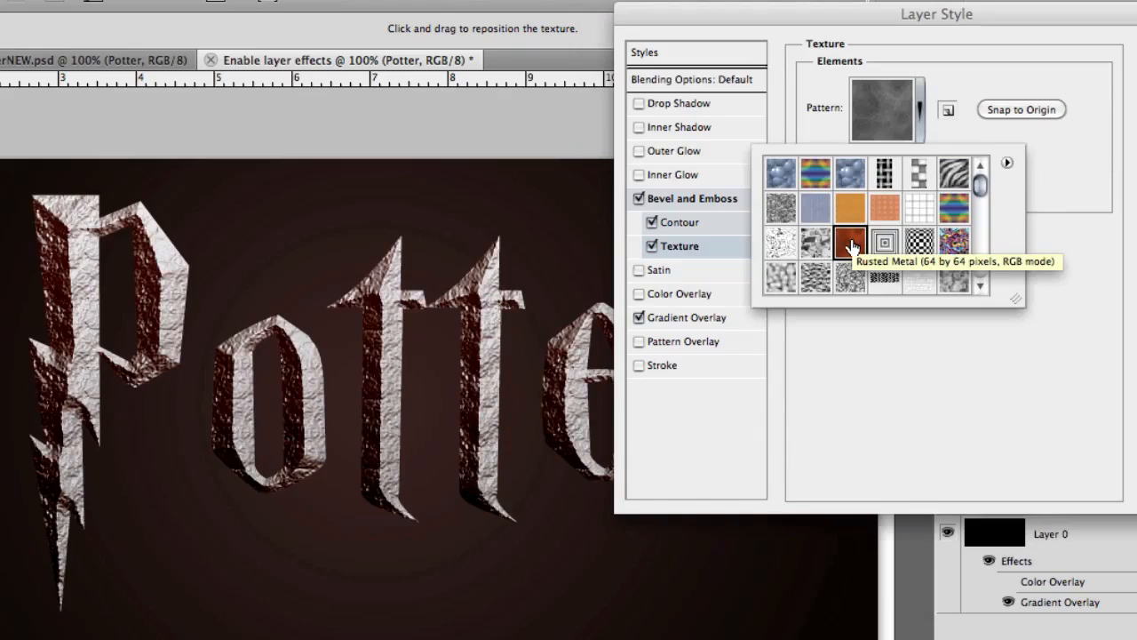
left_click(870, 363)
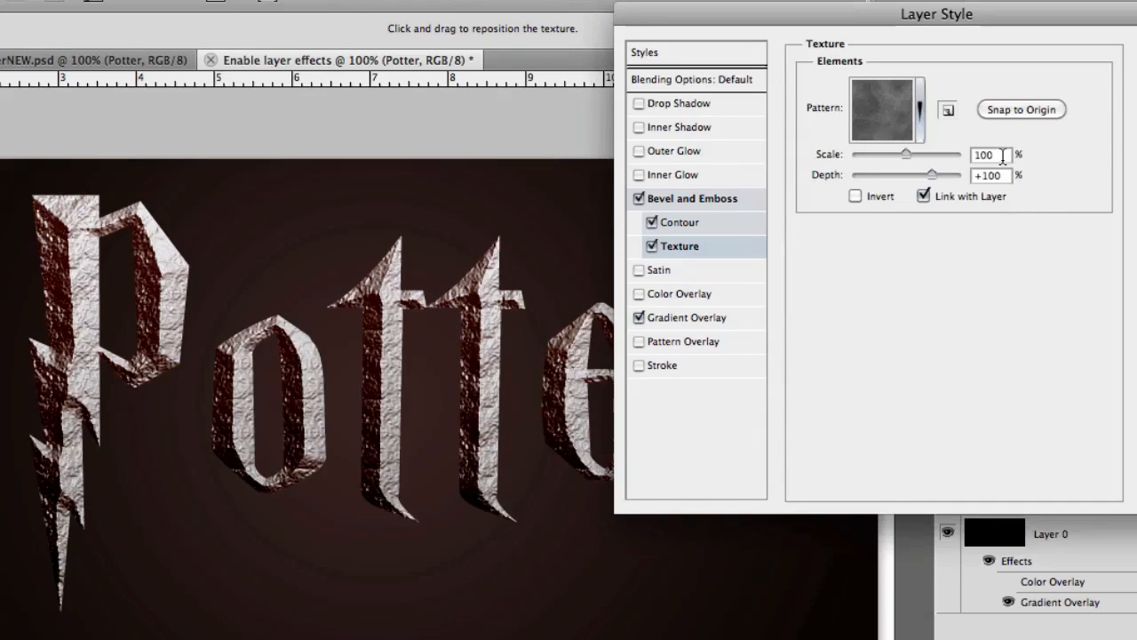
double_click(995, 176)
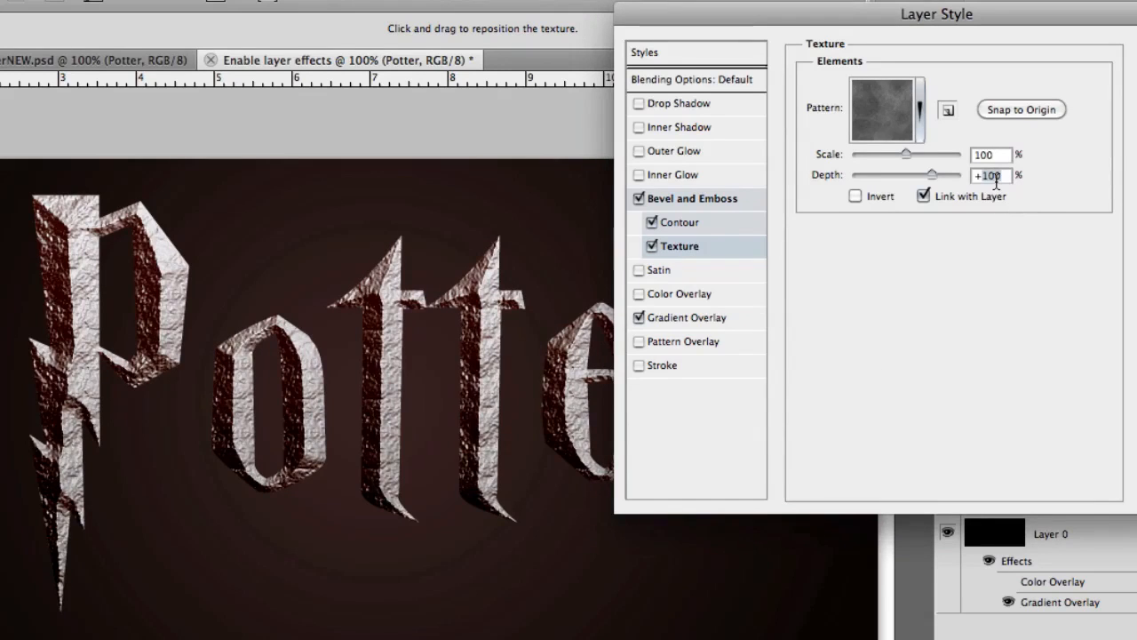
type("30")
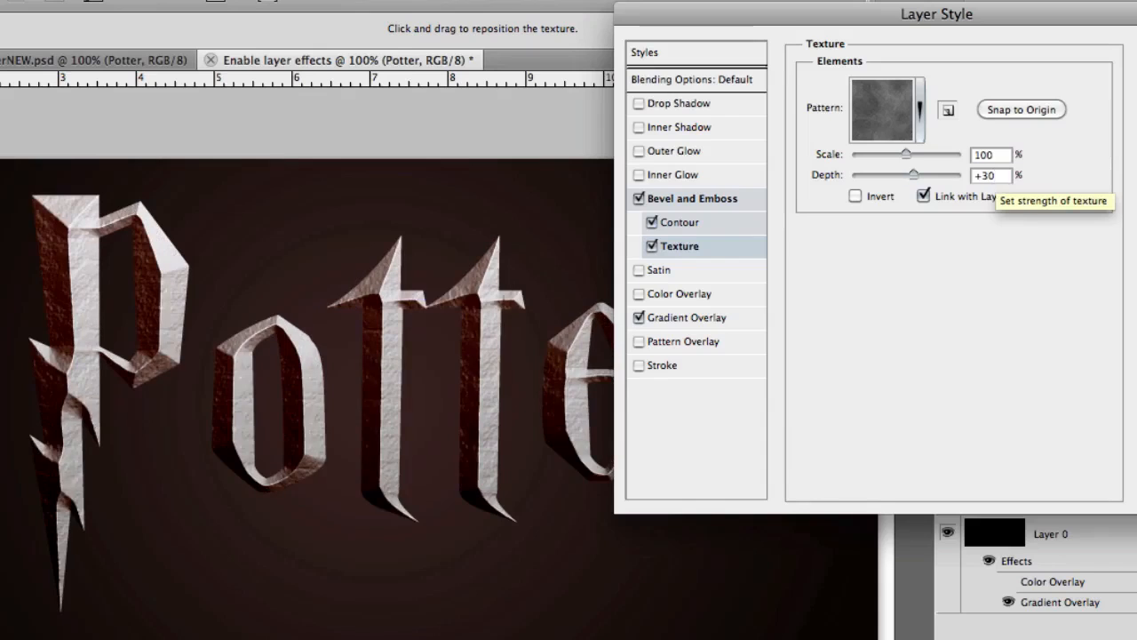
left_click(993, 154)
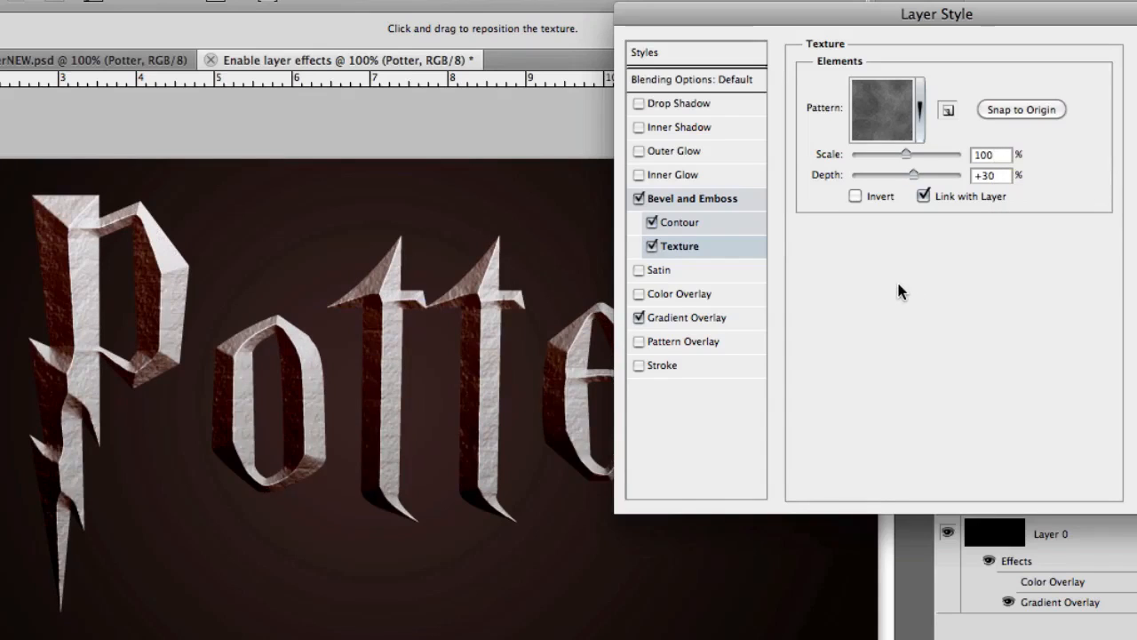
- Add an Inner Shadow effect in Overlay mode with white as its color and 100% opacity
left_click(704, 128)
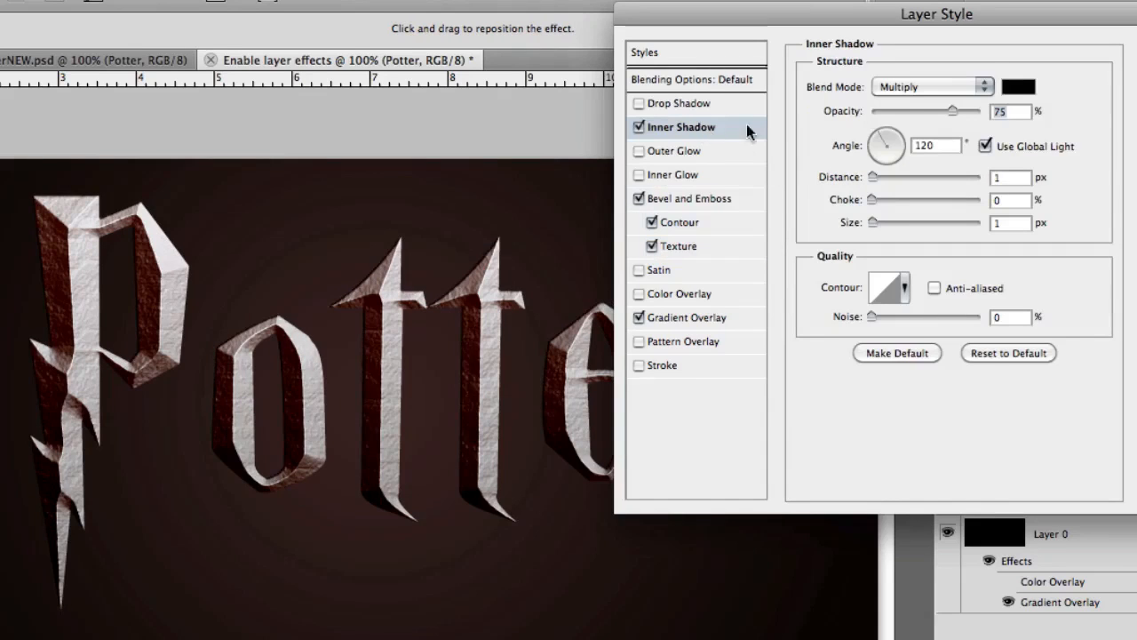
left_click(929, 86)
left_click(923, 236)
left_click(1033, 87)
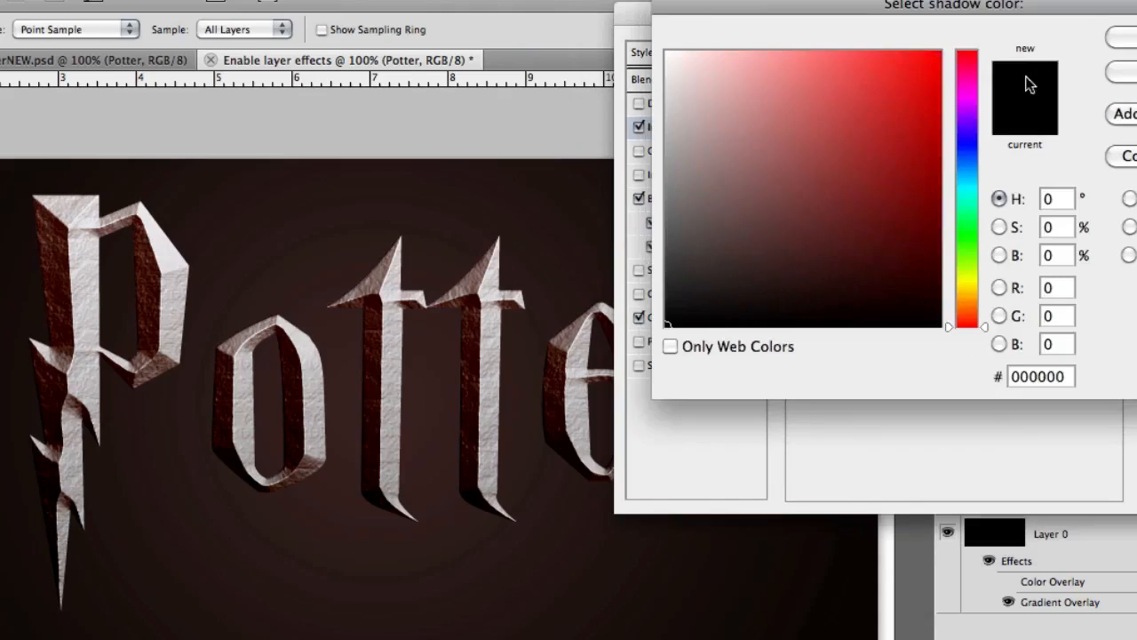
left_click(670, 54)
left_click(1106, 55)
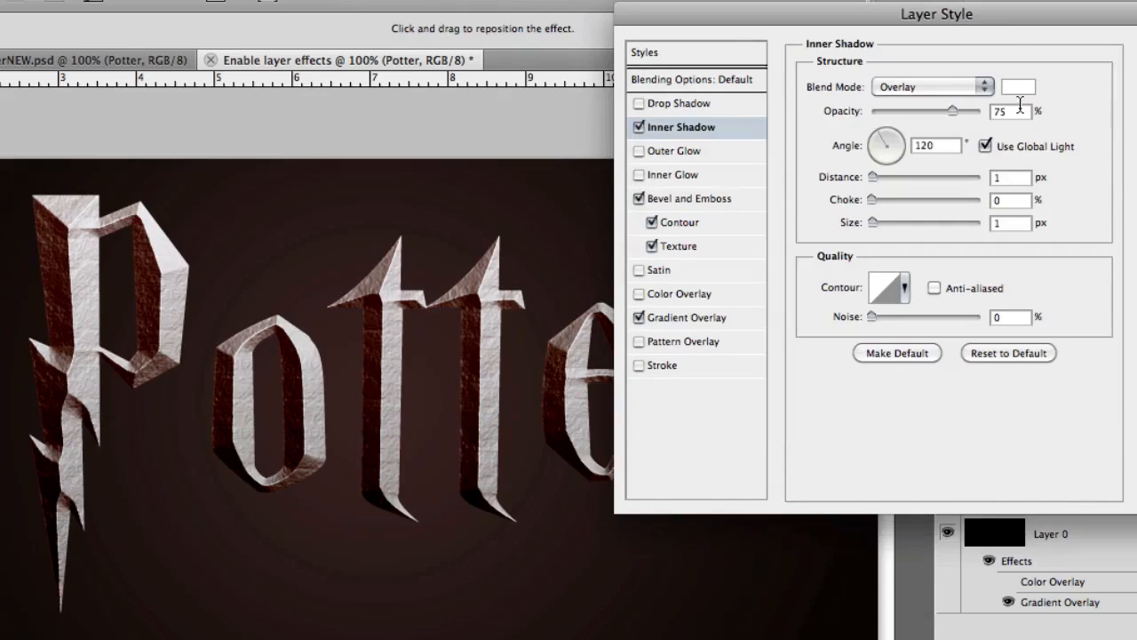
left_click_drag(953, 111, 1025, 109)
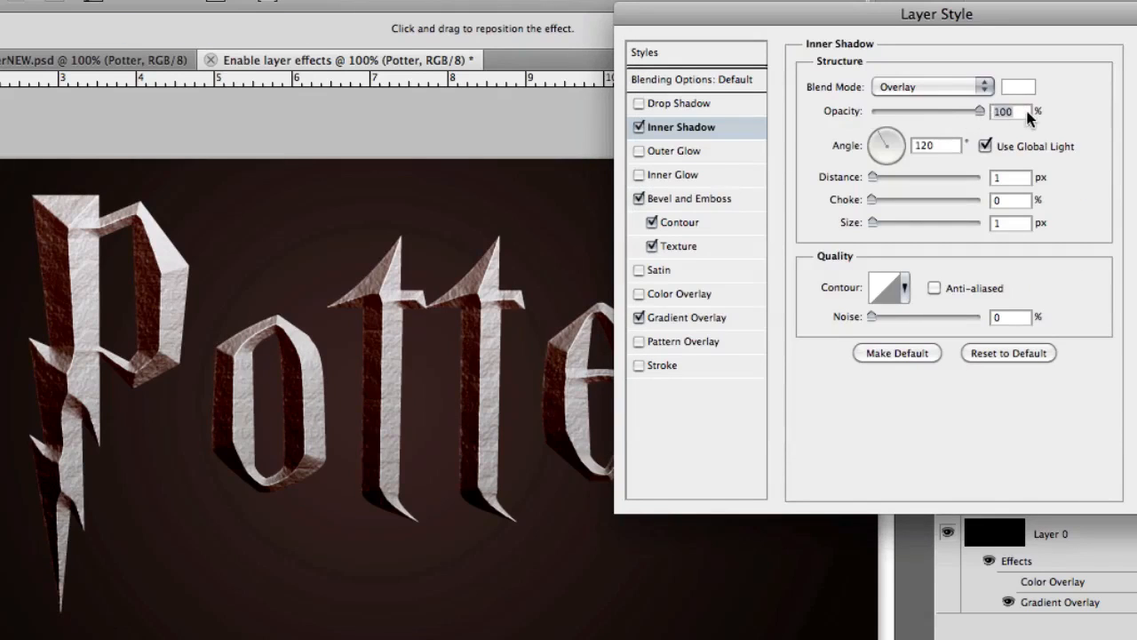
- Turn off global light for the inner shadow and set its angle to 180°, distance to 10 px and size to 15 px
left_click(985, 147)
left_click(951, 148)
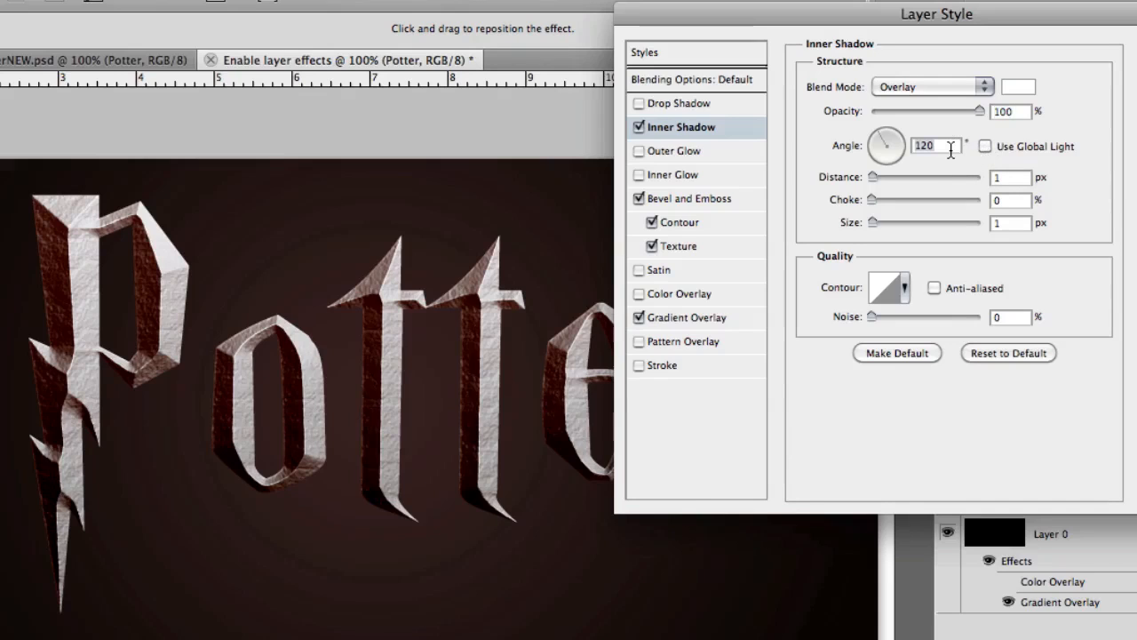
type("180")
double_click(1008, 179)
type("10")
type("5")
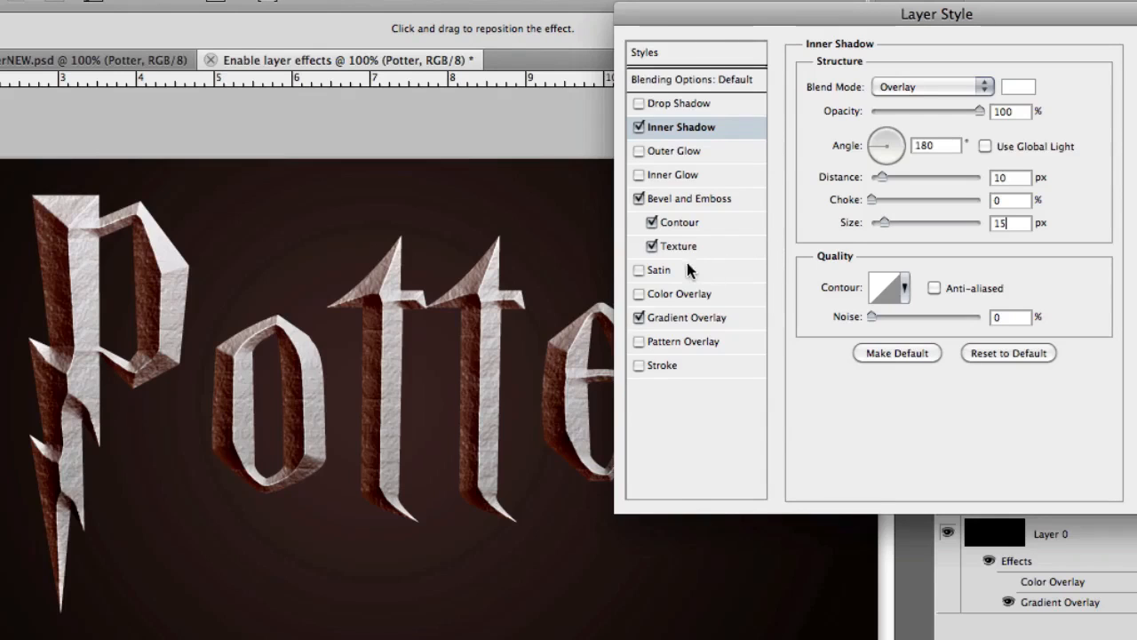
- Add a Satin effect in Linear Burn mode with the color #4c5161
left_click(657, 270)
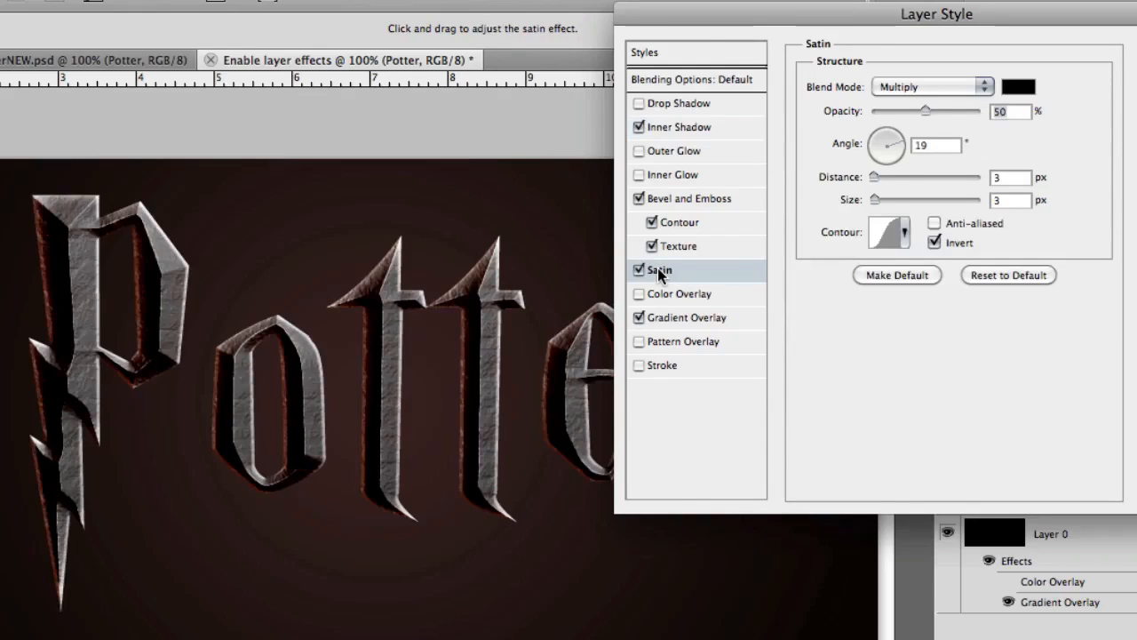
left_click(987, 86)
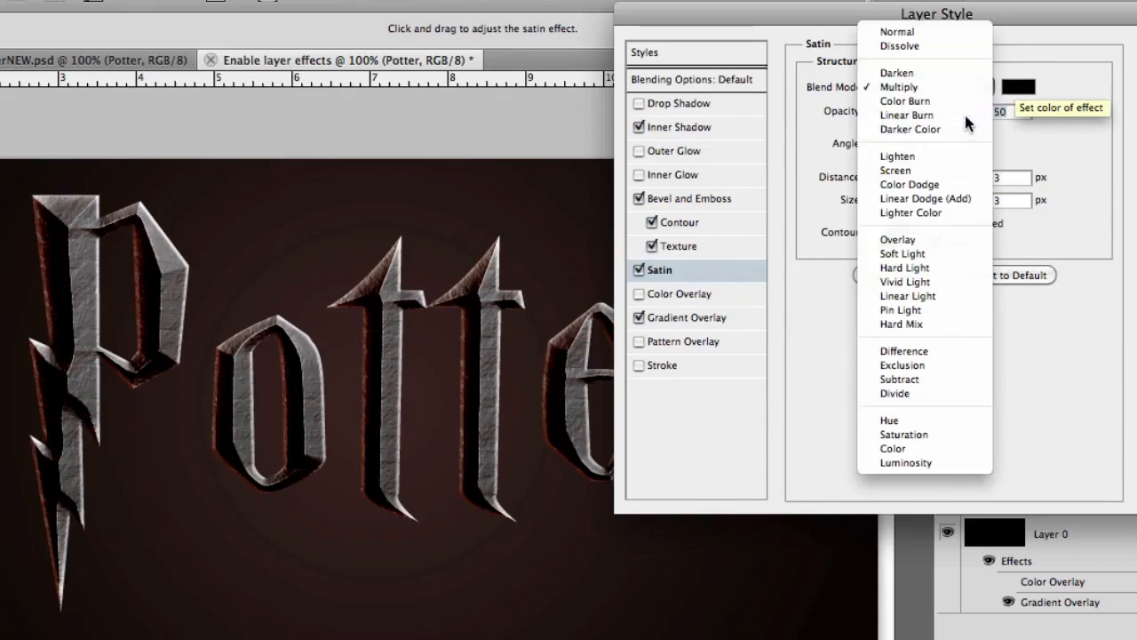
left_click(966, 116)
left_click(1019, 87)
double_click(1066, 378)
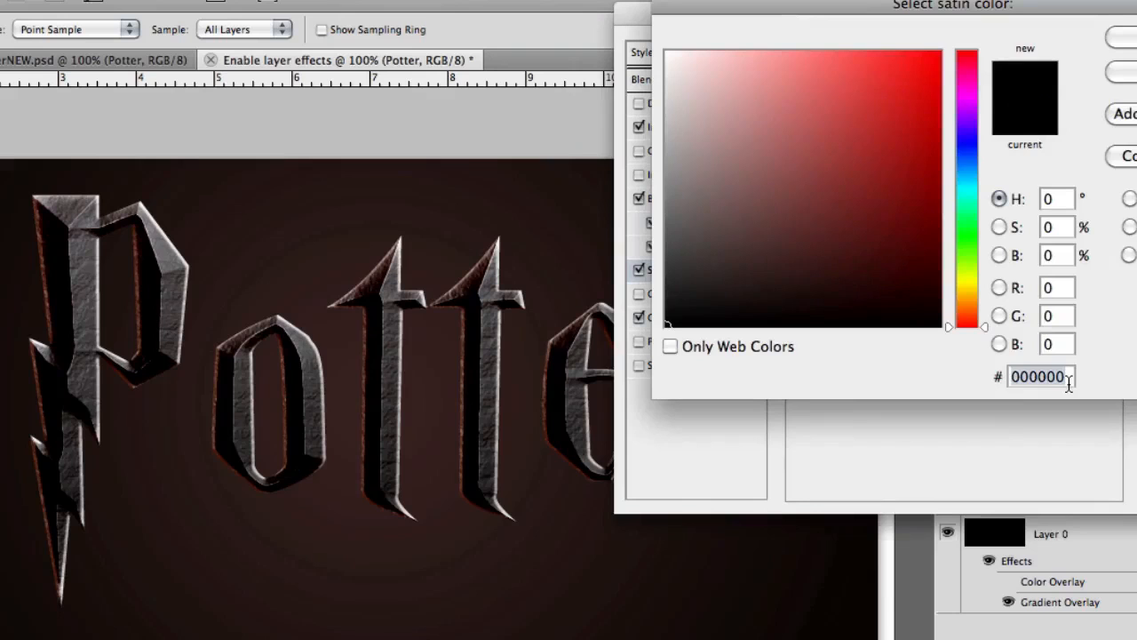
type("4c")
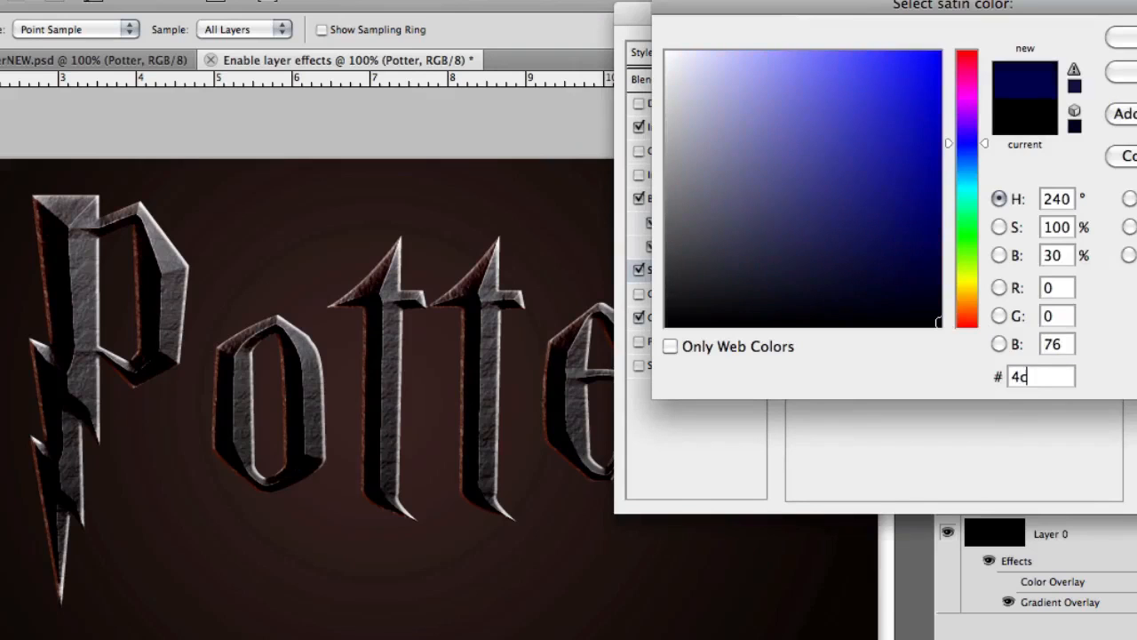
type("5161")
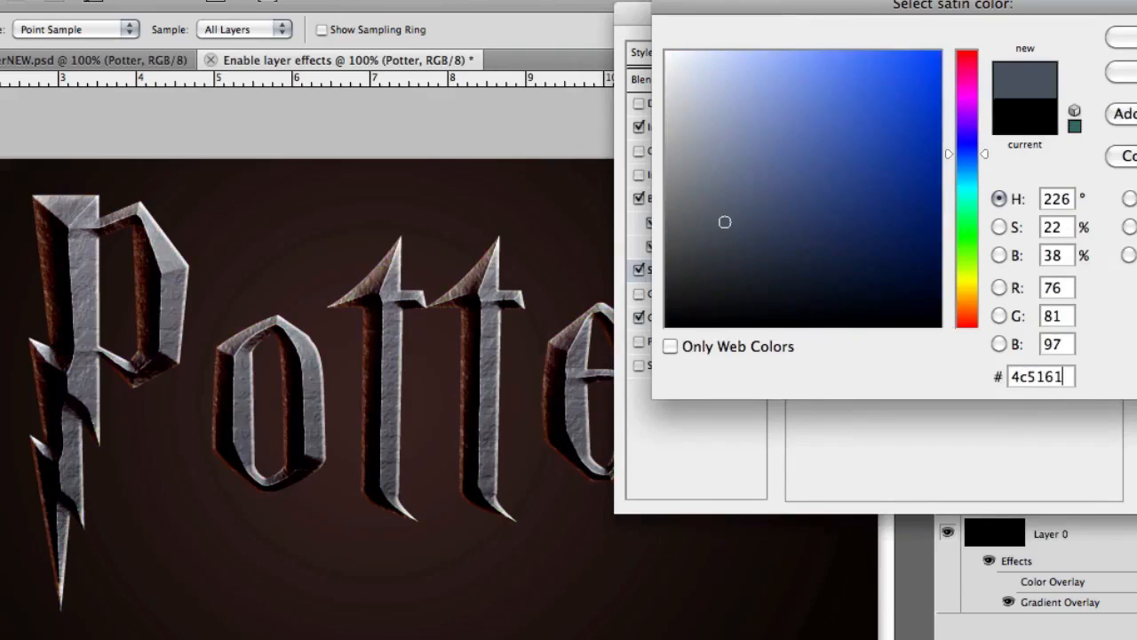
key("Return")
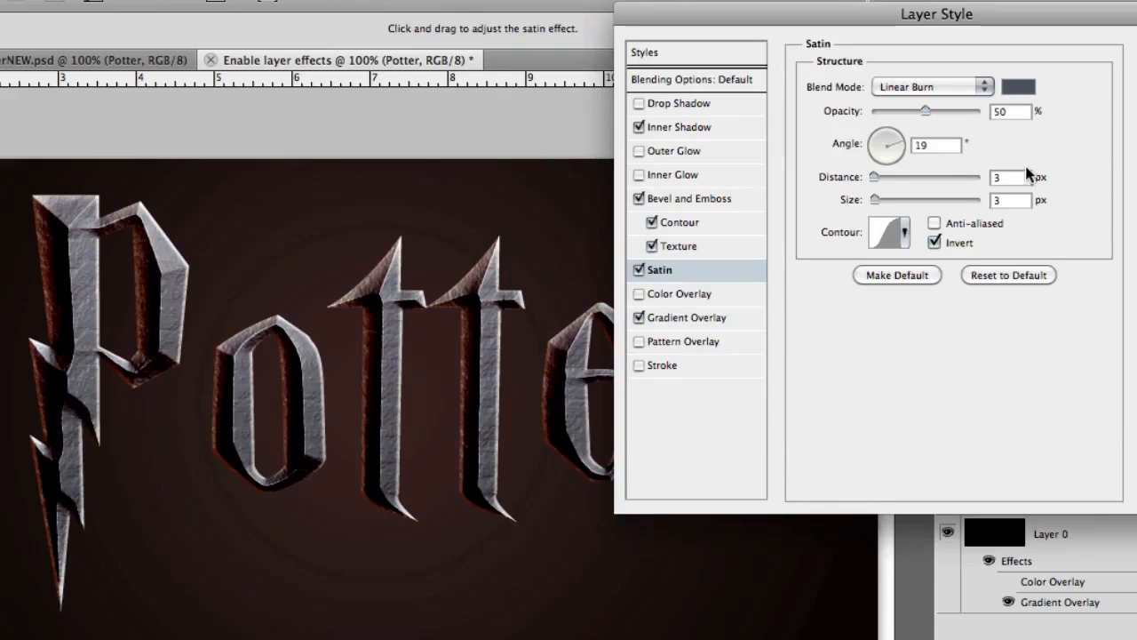
- Set the satin's opacity to 45%, distance to 100 px and size to 40 px
double_click(1019, 112)
type("45")
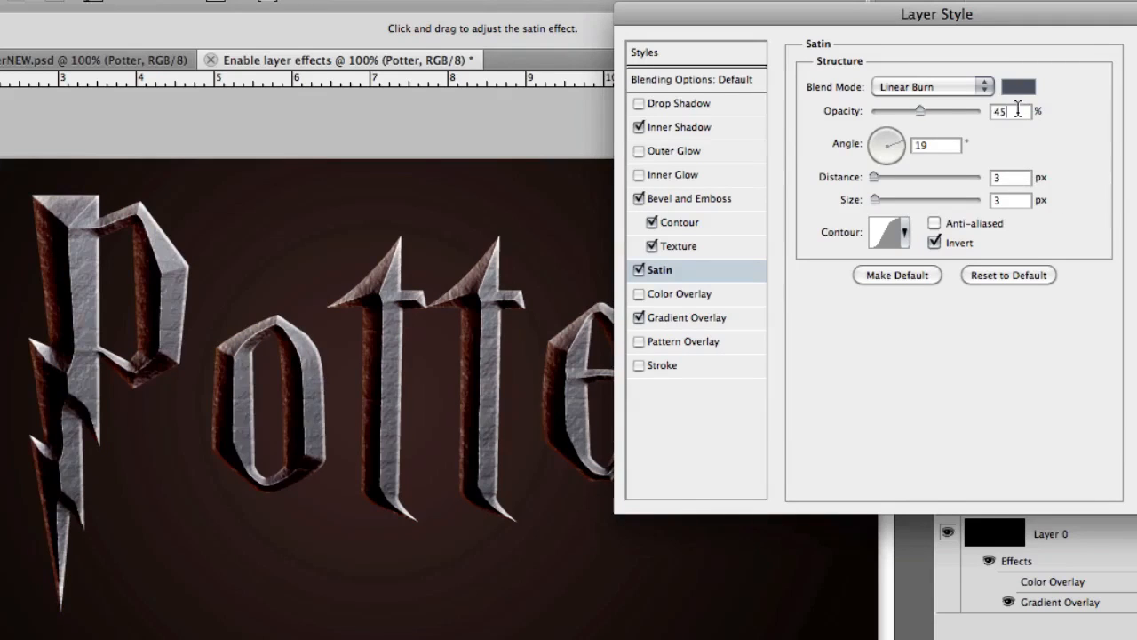
double_click(1014, 178)
type("100")
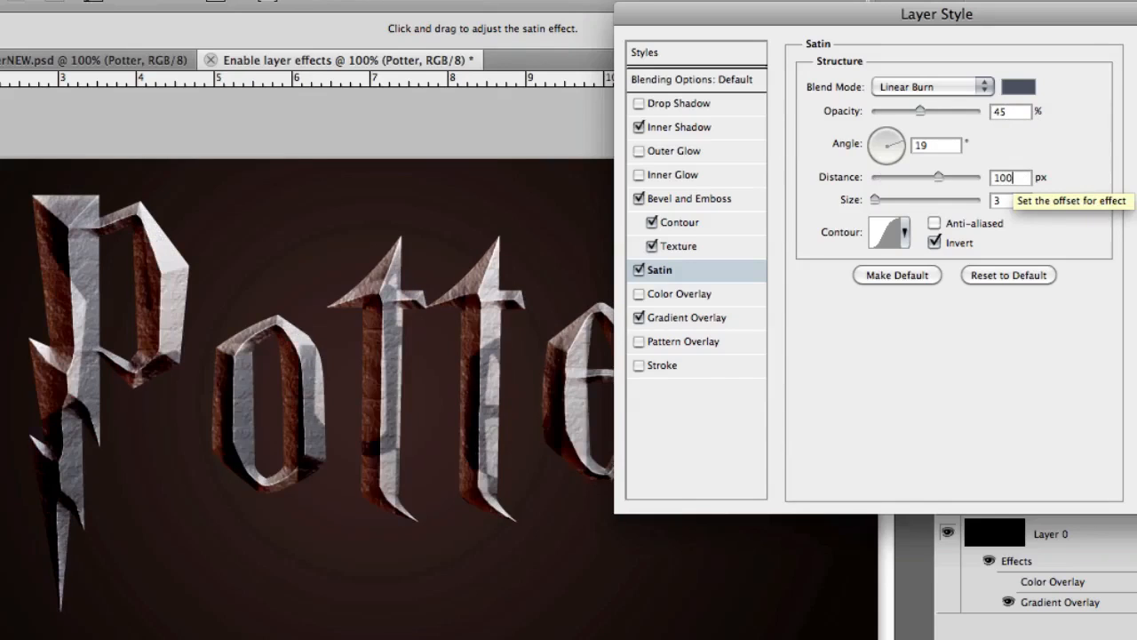
key("Tab")
type("40")
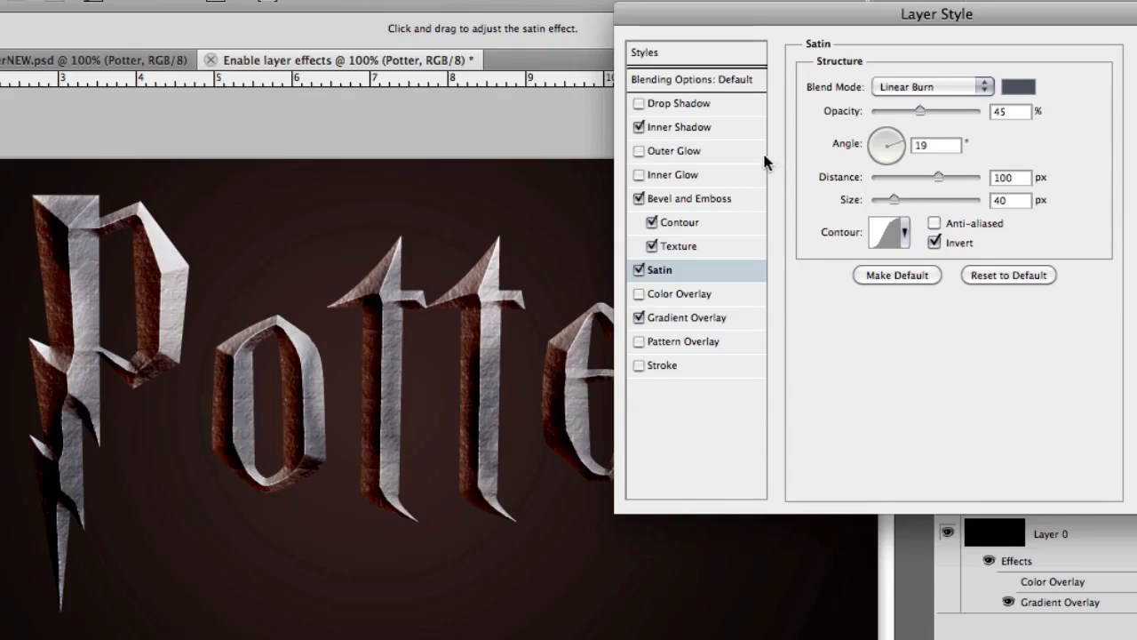
- Add an Inner Glow effect in Overlay mode with 26% opacity and a white glow color
left_click(673, 175)
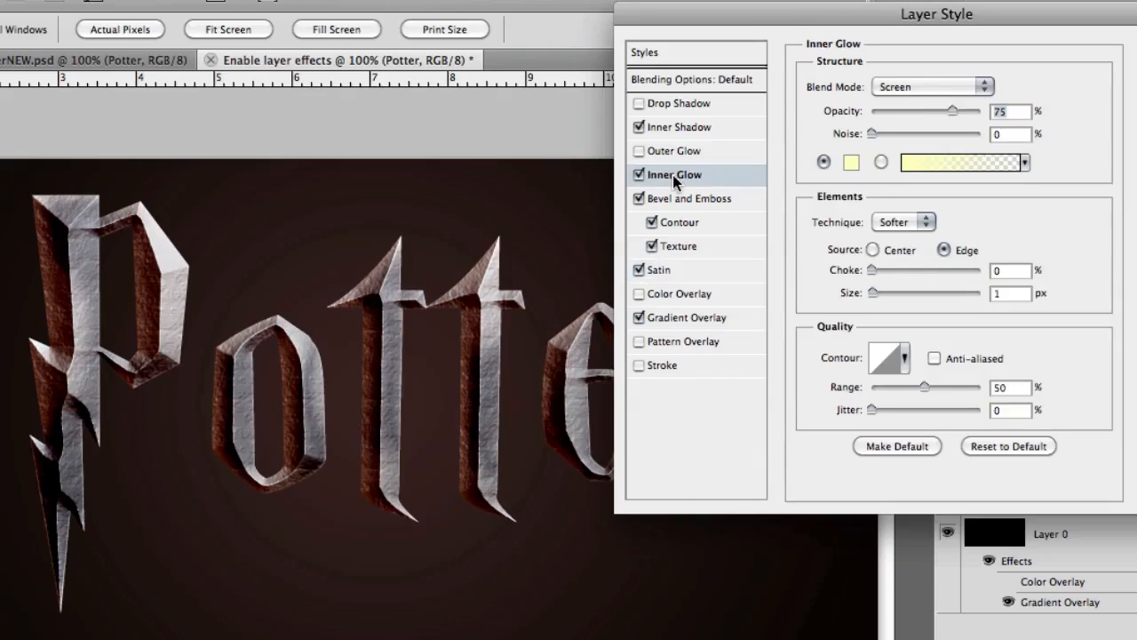
left_click(924, 86)
left_click(928, 156)
left_click_drag(953, 111, 910, 111)
left_click(852, 162)
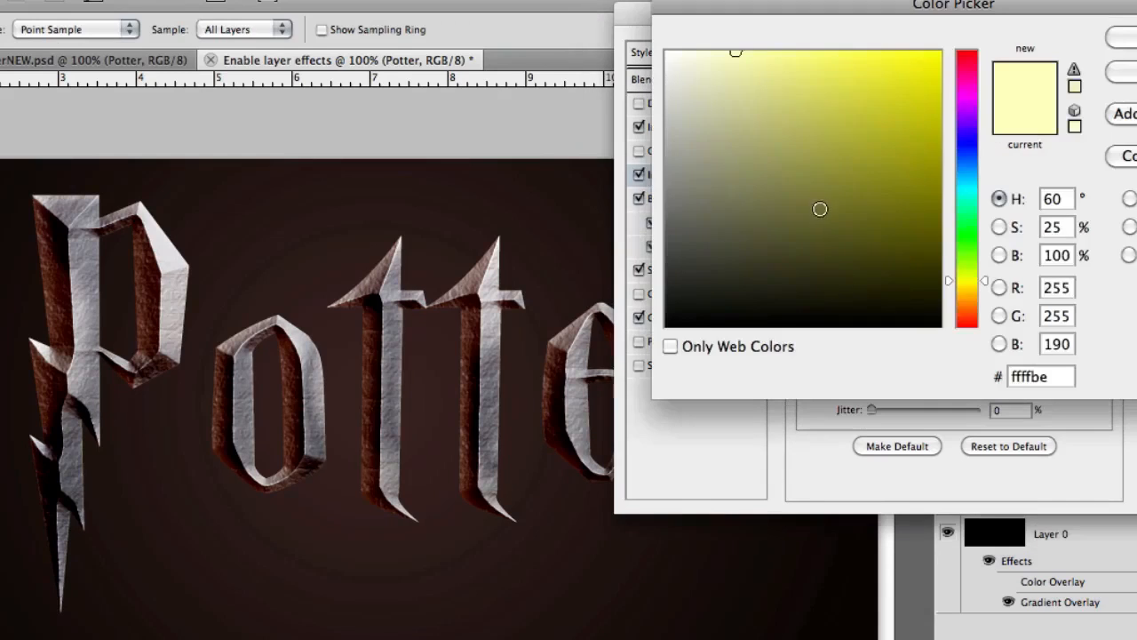
left_click(667, 53)
left_click(1121, 37)
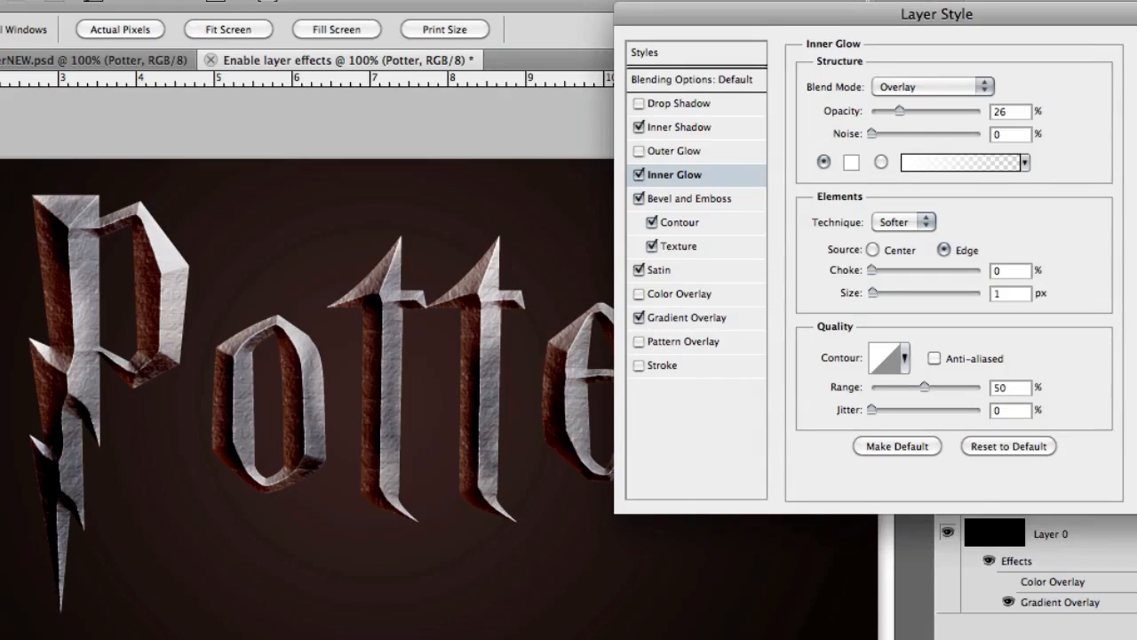